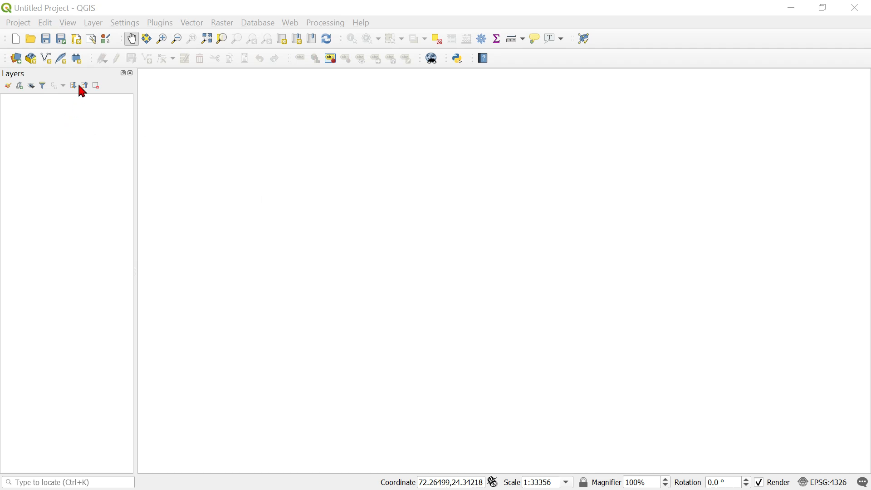
Add the raster layer Gujarat_TOPO_modified.tif to the project with the WGS 84 (EPSG:4326) coordinate reference system.
{"action": "left_click", "coordinate": [93, 23]}
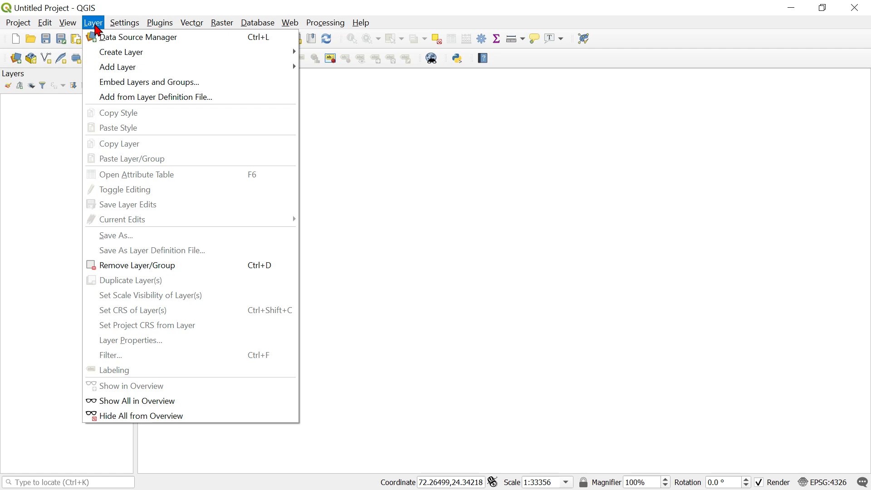
{"action": "mouse_move", "coordinate": [109, 68]}
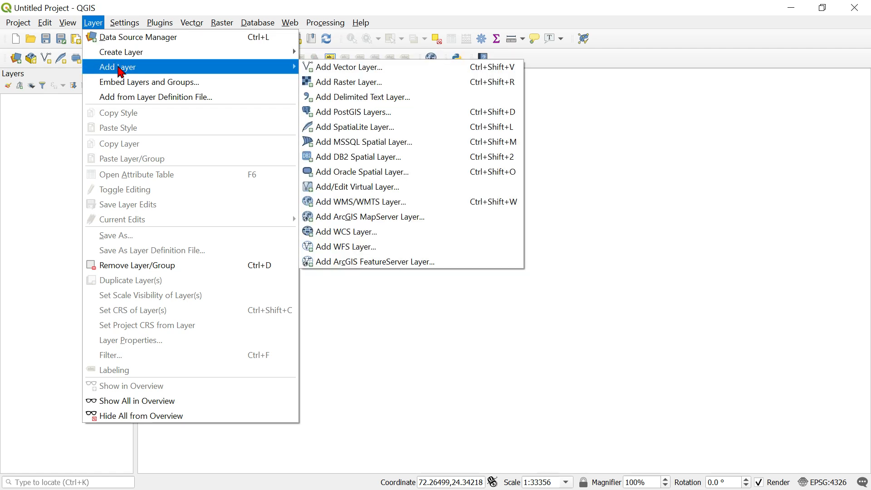
{"action": "left_click", "coordinate": [366, 84]}
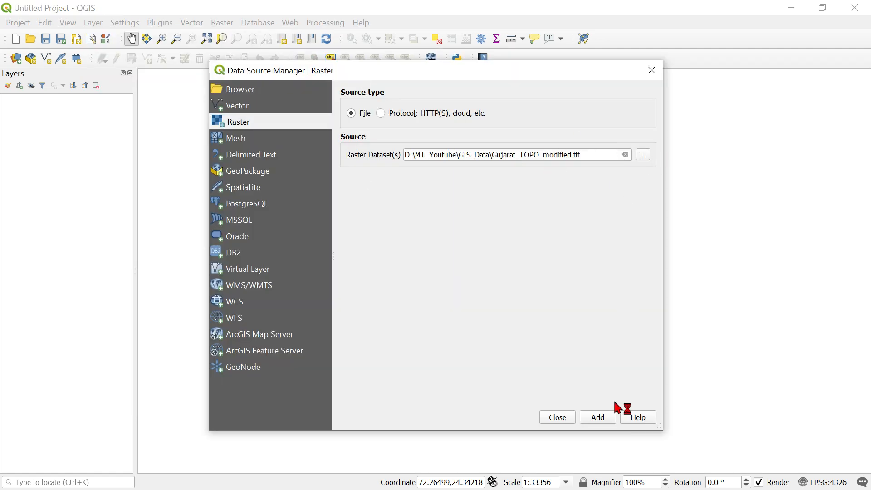
{"action": "left_click", "coordinate": [597, 419]}
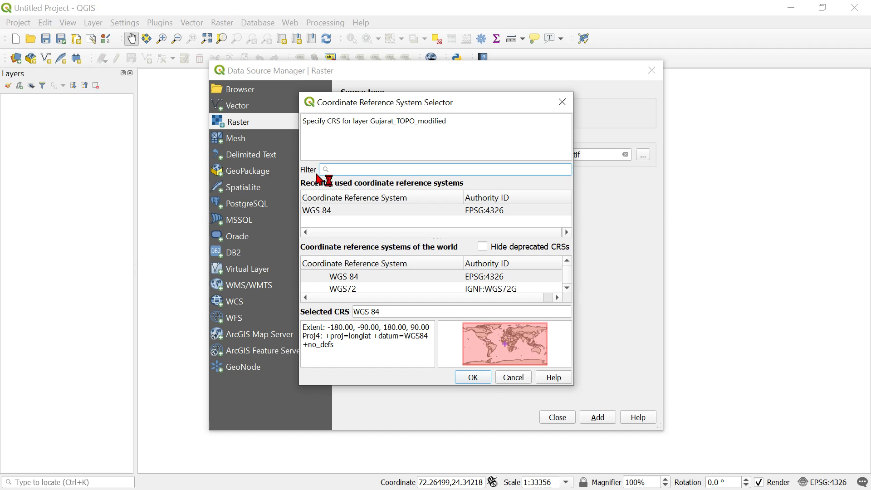
{"action": "left_click", "coordinate": [341, 212]}
{"action": "left_click", "coordinate": [472, 378]}
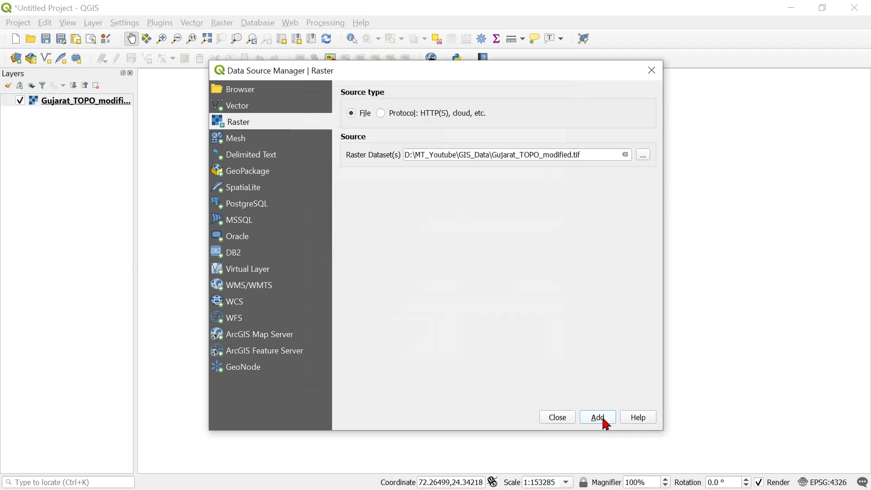
{"action": "left_click", "coordinate": [566, 415]}
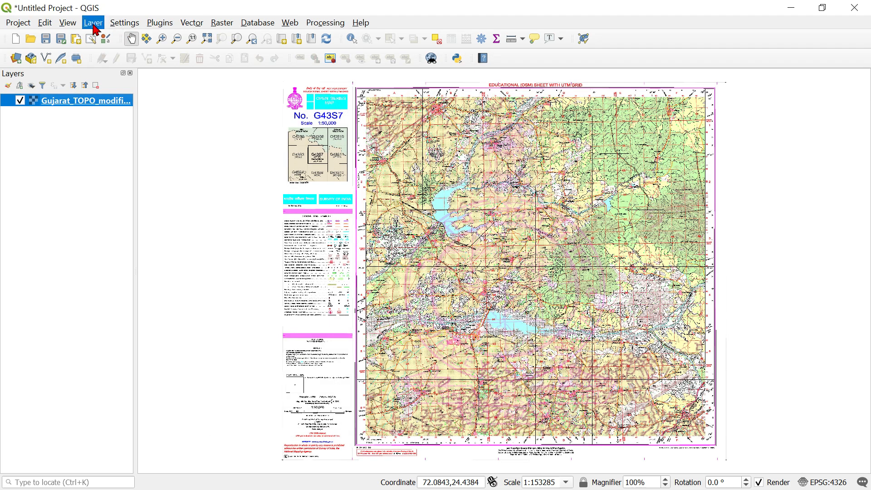
Add the vector layers area.shp and line.shp from the shape files folder to the project.
{"action": "left_click", "coordinate": [93, 22]}
{"action": "mouse_move", "coordinate": [117, 54]}
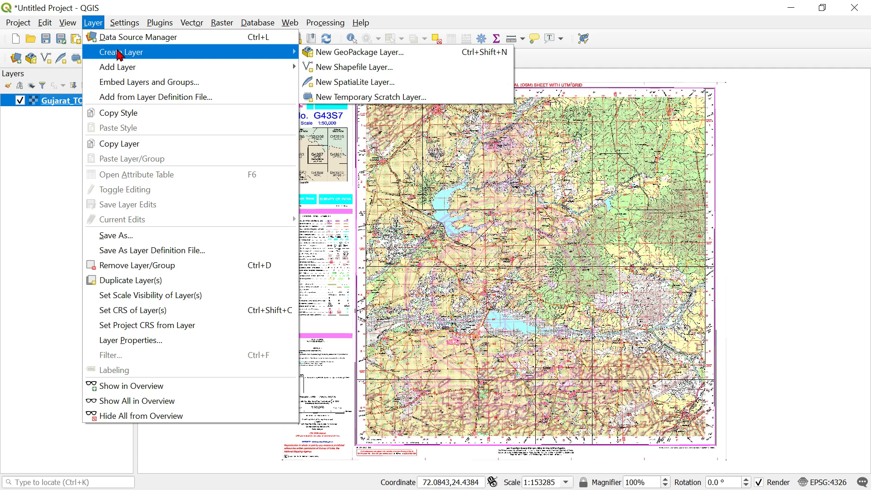
{"action": "mouse_move", "coordinate": [243, 68]}
{"action": "left_click", "coordinate": [336, 69]}
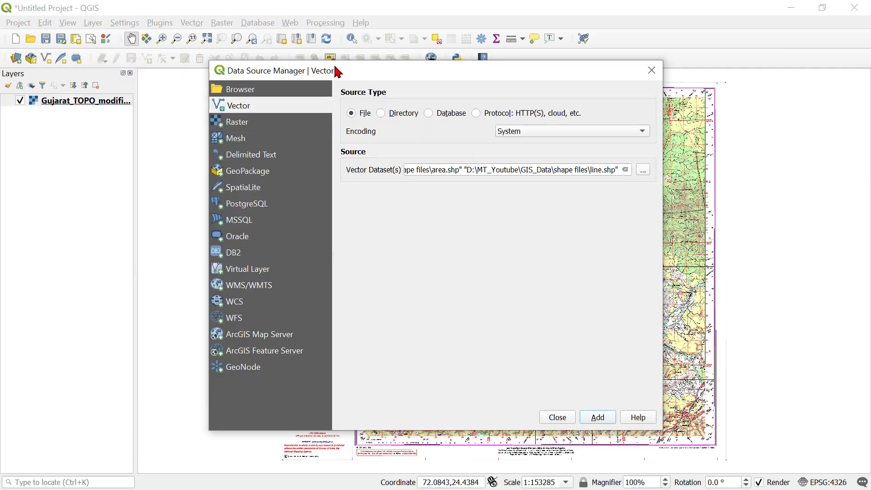
{"action": "left_click", "coordinate": [643, 171]}
{"action": "left_click", "coordinate": [386, 203]}
{"action": "double_click", "coordinate": [386, 203]}
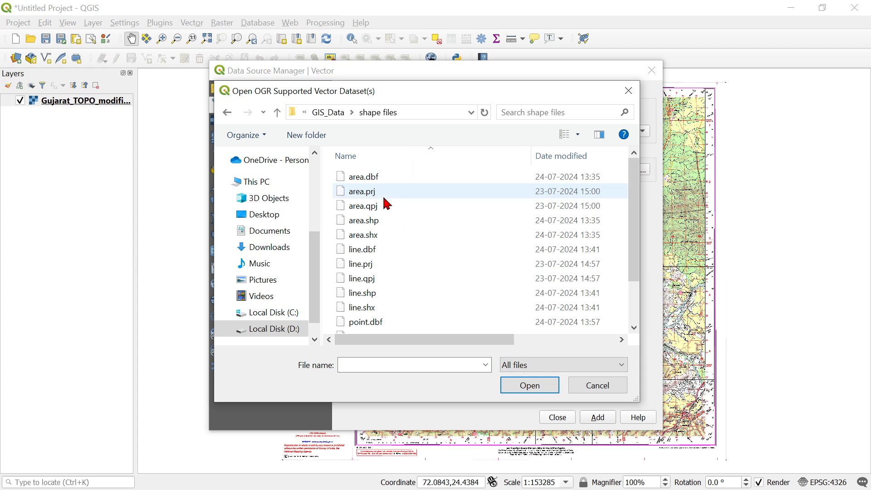
{"action": "left_click", "coordinate": [380, 220]}
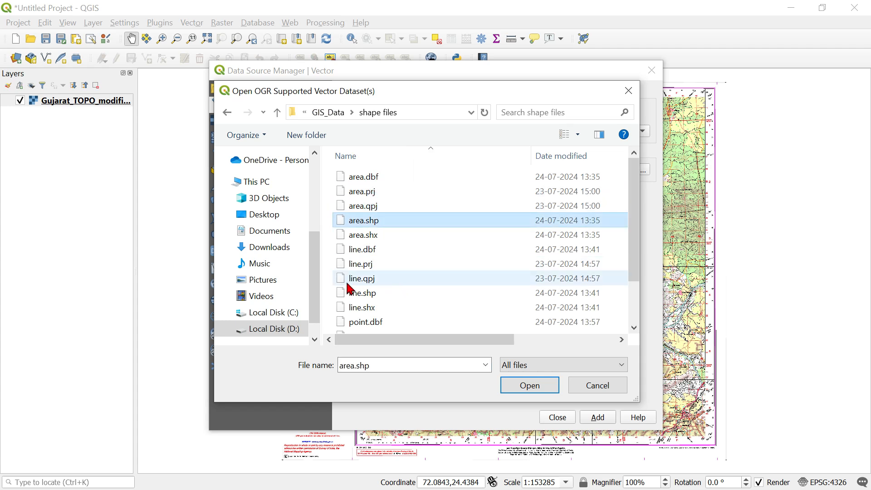
{"action": "left_click", "coordinate": [379, 294], "text": "ctrl"}
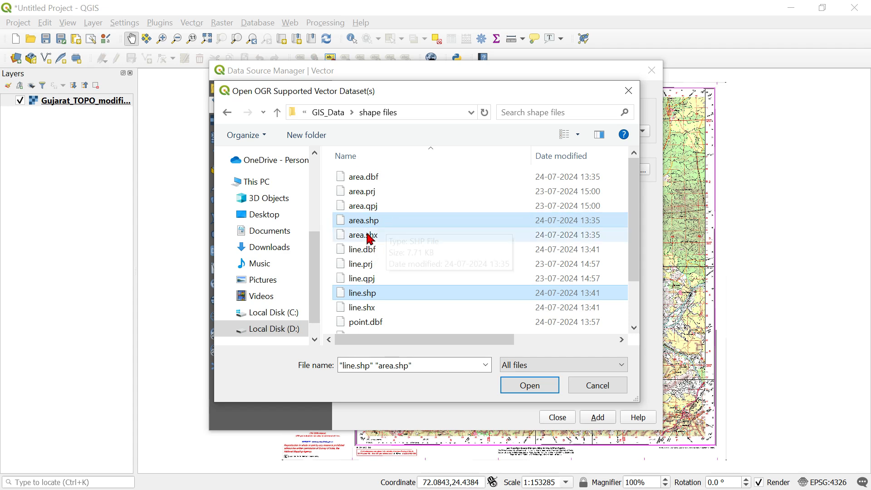
{"action": "left_click", "coordinate": [535, 390]}
{"action": "left_click", "coordinate": [598, 417]}
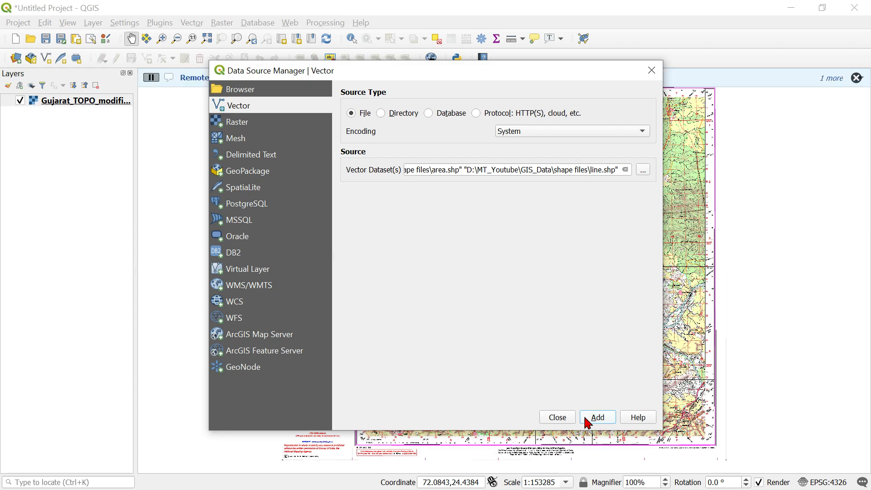
{"action": "left_click", "coordinate": [558, 418]}
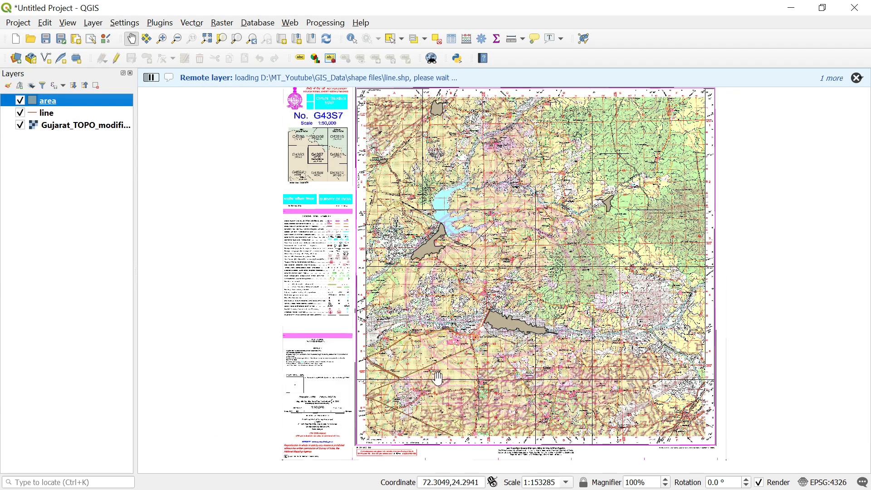
Change the line layer's simple line colour to bright red (#fd2a00).
{"action": "scroll", "coordinate": [391, 353], "scroll_direction": "up", "scroll_amount": 1}
{"action": "scroll", "coordinate": [391, 353], "scroll_direction": "up", "scroll_amount": 2}
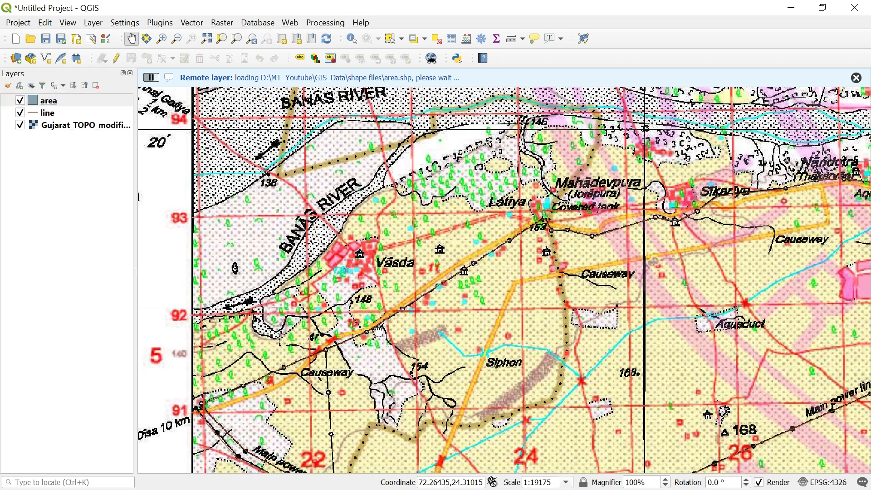
{"action": "left_click_drag", "start_coordinate": [379, 331], "coordinate": [404, 250]}
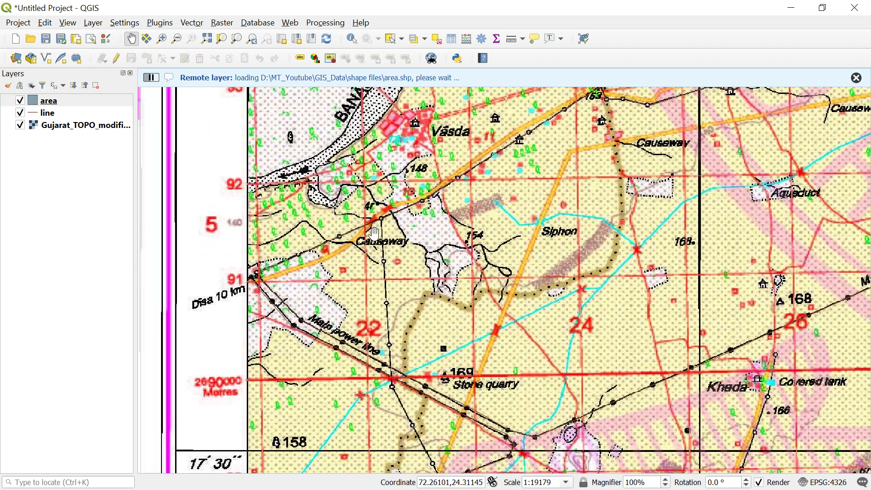
{"action": "left_click", "coordinate": [56, 115]}
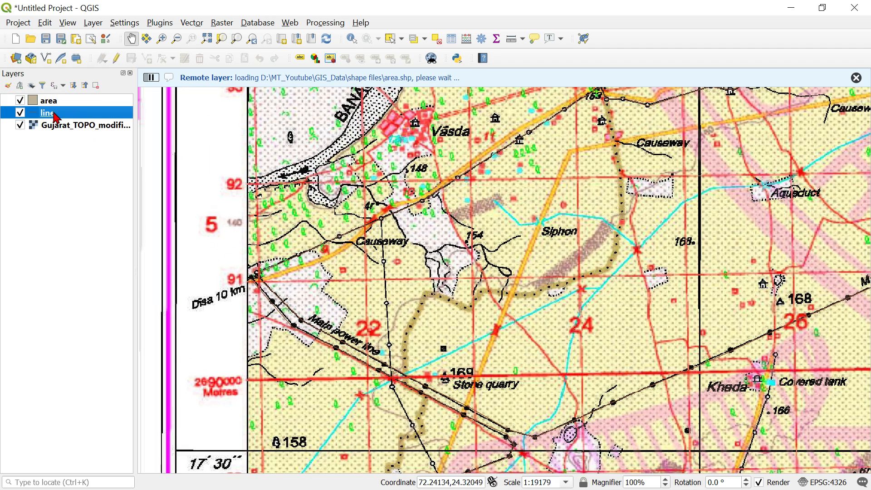
{"action": "double_click", "coordinate": [56, 115]}
{"action": "left_click", "coordinate": [373, 124]}
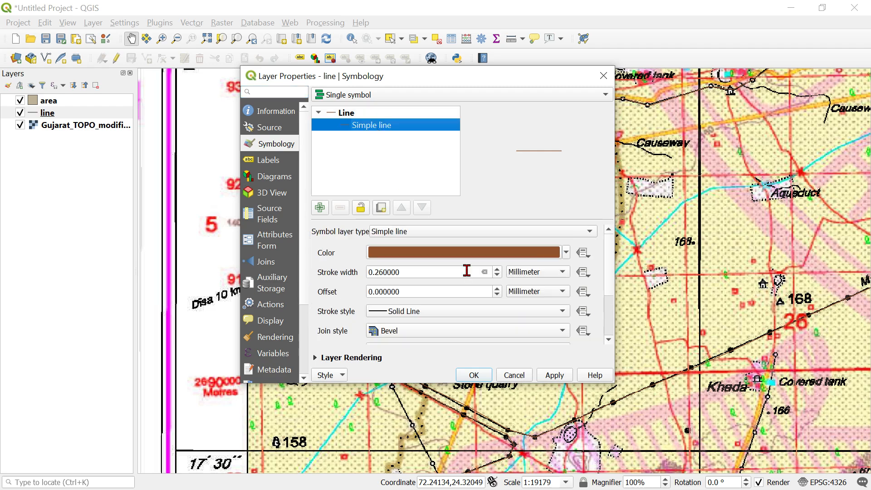
{"action": "left_click", "coordinate": [437, 259]}
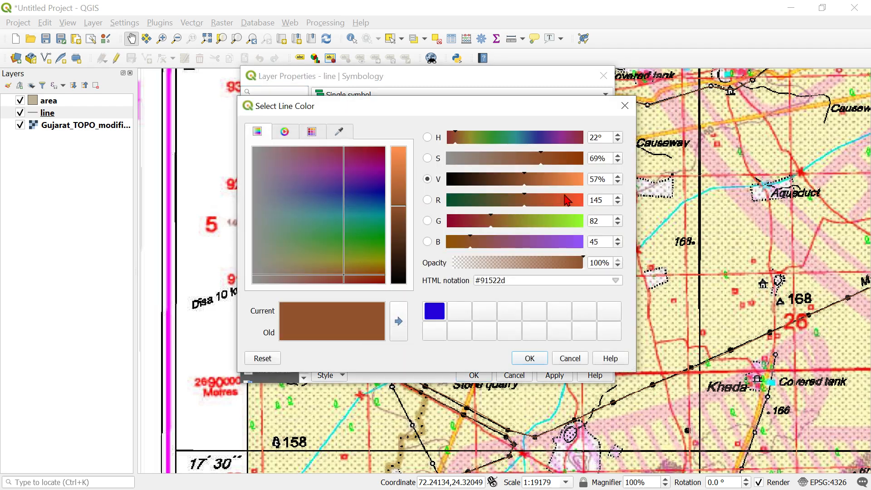
{"action": "left_click_drag", "start_coordinate": [566, 197], "coordinate": [603, 197]}
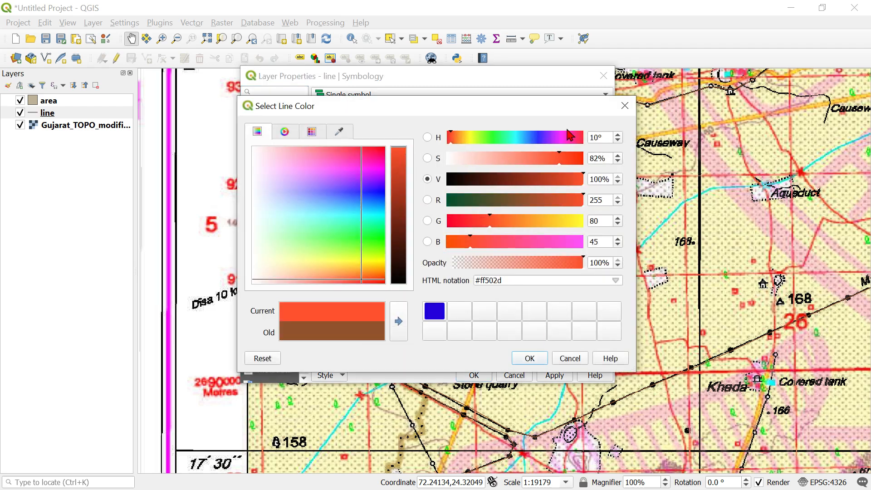
{"action": "left_click_drag", "start_coordinate": [562, 163], "coordinate": [590, 160]}
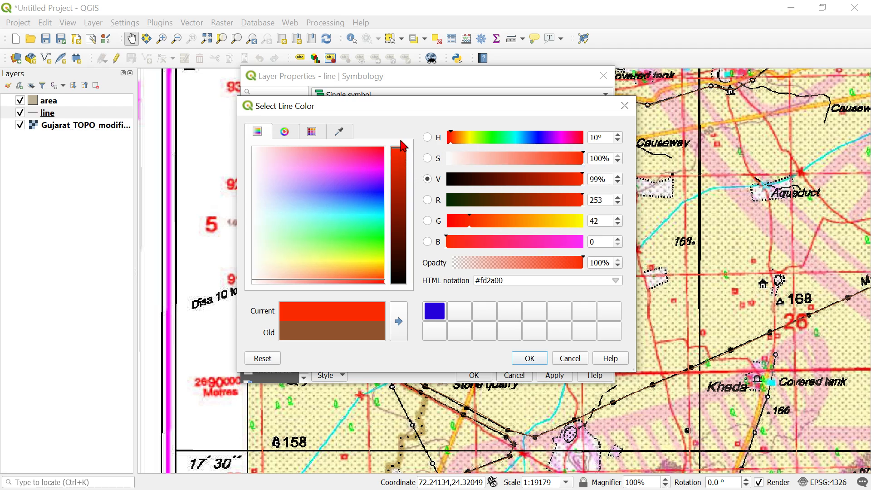
{"action": "left_click", "coordinate": [529, 358]}
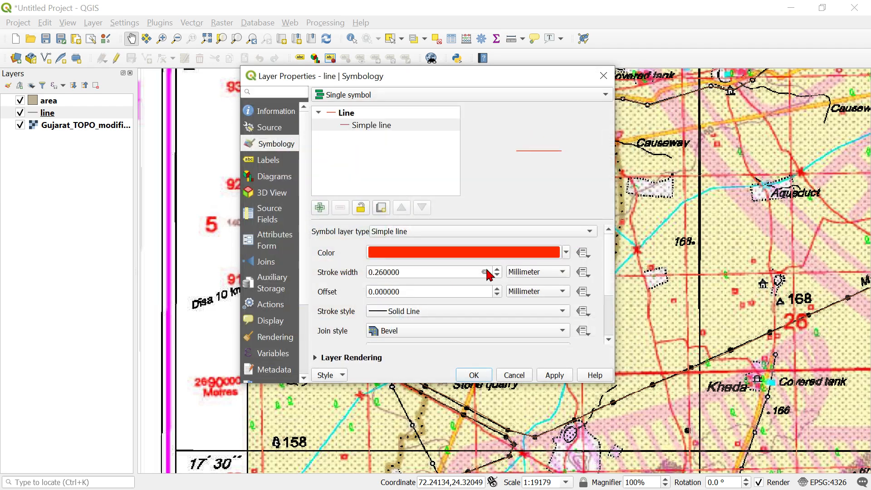
Set the line layer's stroke width to 1.26 mm and apply the symbology.
{"action": "left_click", "coordinate": [498, 271]}
{"action": "left_click", "coordinate": [554, 376]}
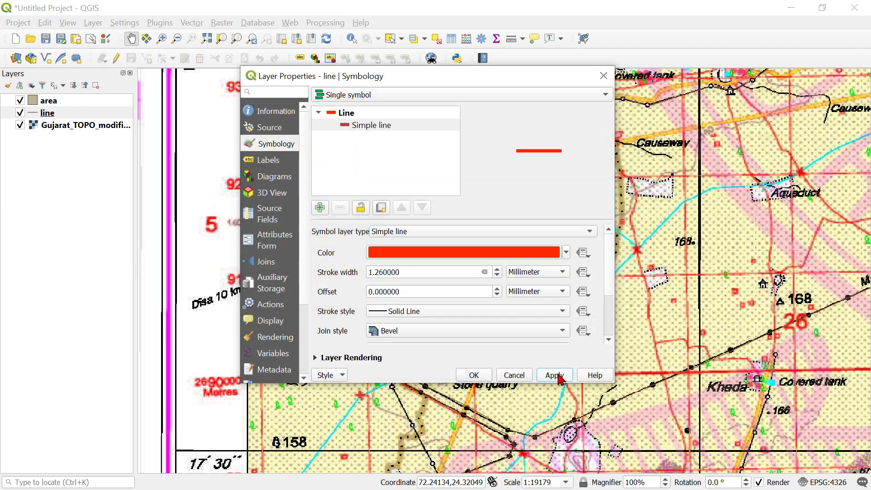
{"action": "left_click", "coordinate": [484, 379]}
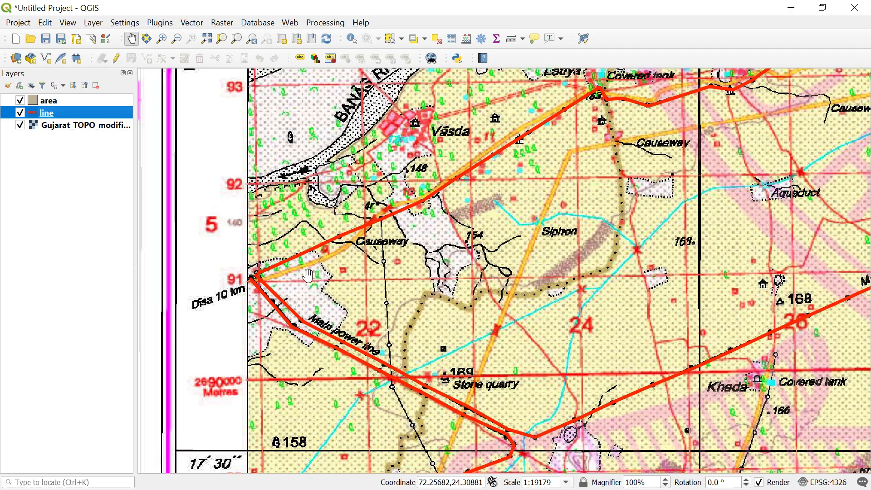
Compare the digitized line with the power line printed near Causeway and Väsda by hiding and reshowing the line layer.
{"action": "scroll", "coordinate": [301, 238], "scroll_direction": "down", "scroll_amount": 2}
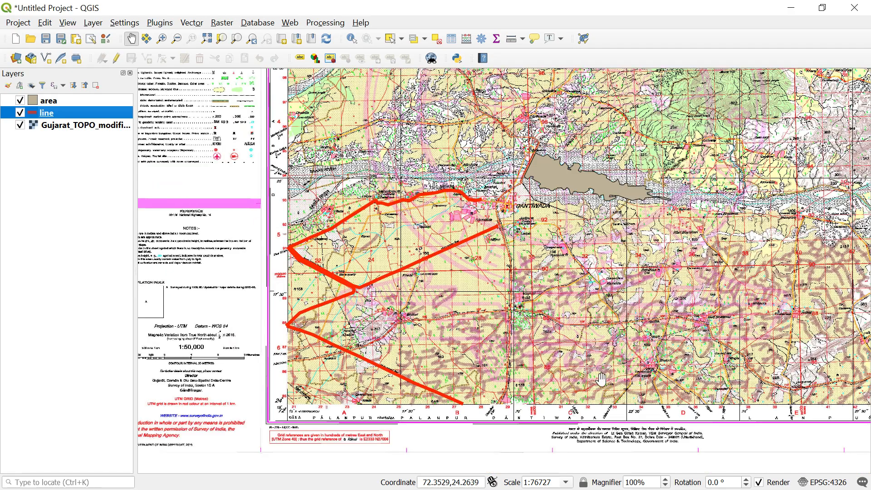
{"action": "scroll", "coordinate": [307, 263], "scroll_direction": "down", "scroll_amount": 1}
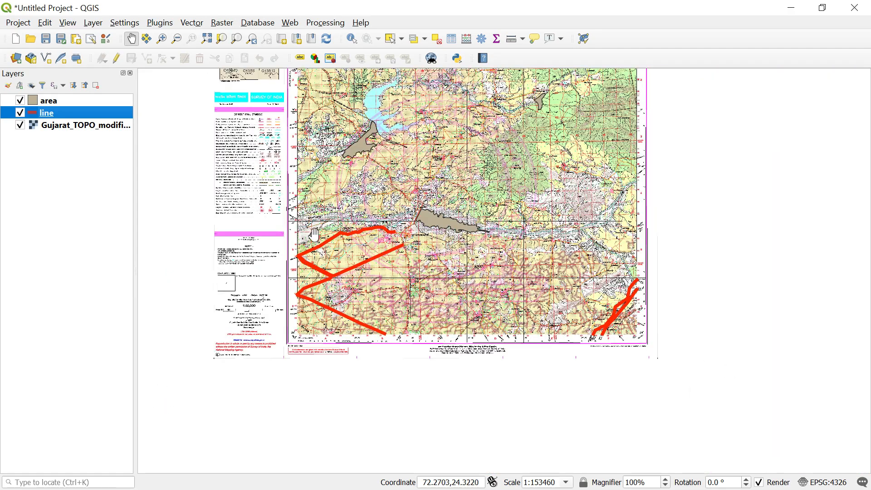
{"action": "scroll", "coordinate": [316, 235], "scroll_direction": "up", "scroll_amount": 2}
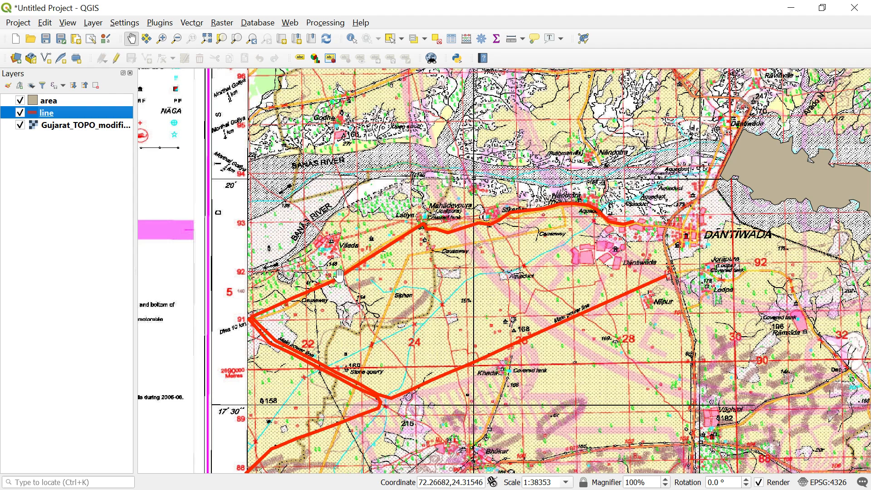
{"action": "scroll", "coordinate": [314, 293], "scroll_direction": "up", "scroll_amount": 1}
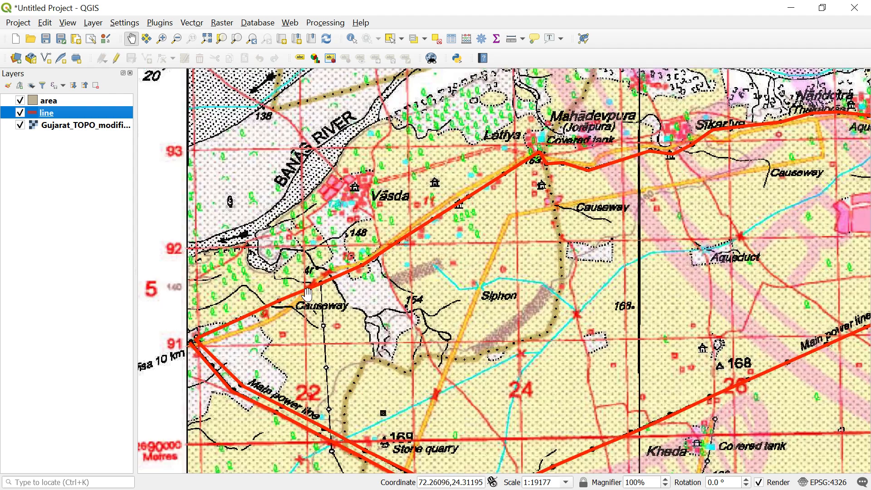
{"action": "scroll", "coordinate": [318, 280], "scroll_direction": "up", "scroll_amount": 1}
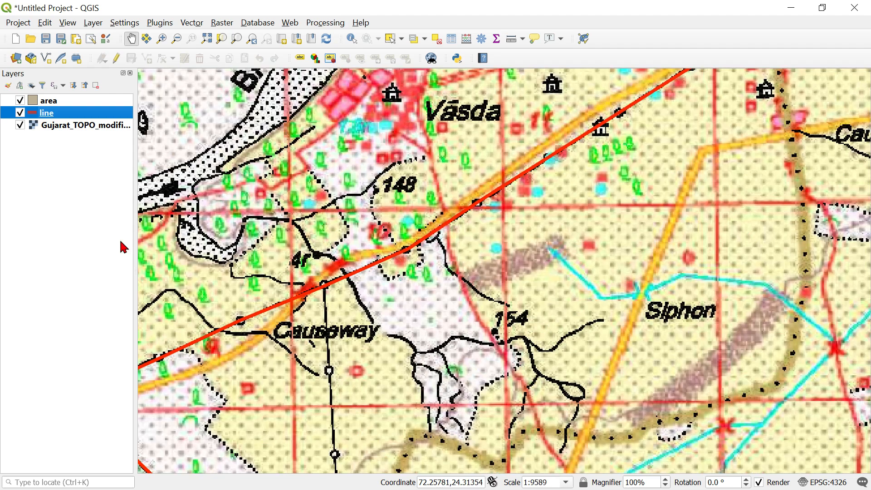
{"action": "left_click", "coordinate": [21, 114]}
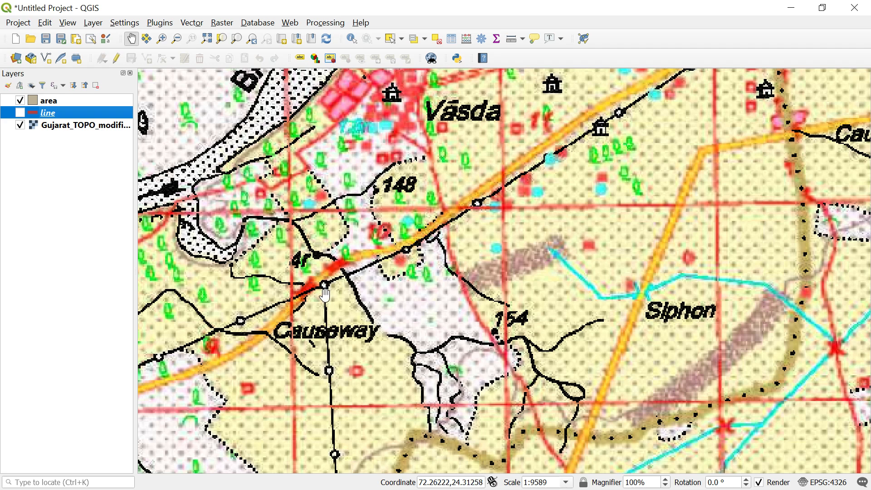
{"action": "left_click", "coordinate": [20, 112]}
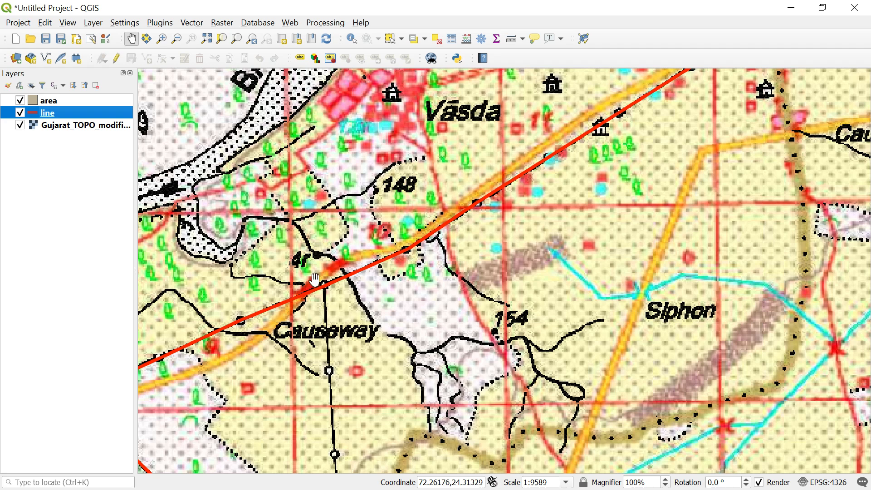
Digitize a power line in the line layer from the junction near Causeway, past the stone quarry, to the pole south of the aqueducts.
{"action": "left_click", "coordinate": [116, 58]}
{"action": "left_click", "coordinate": [147, 58]}
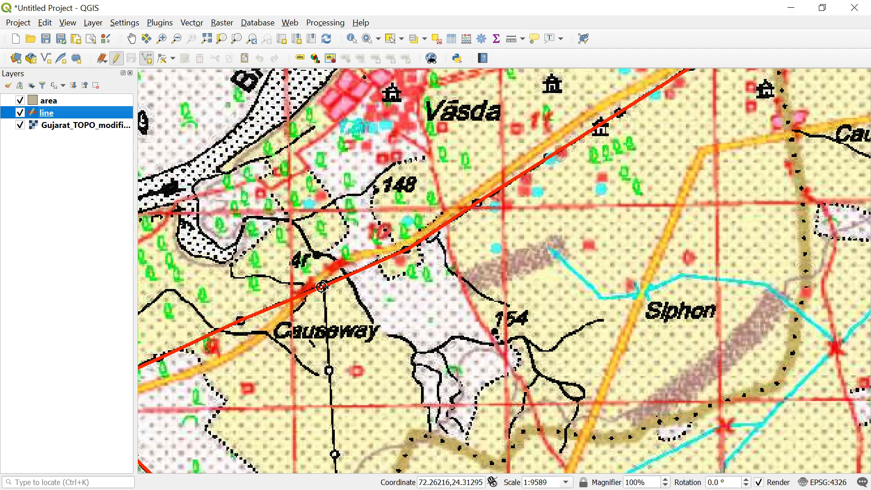
{"action": "left_click", "coordinate": [324, 287]}
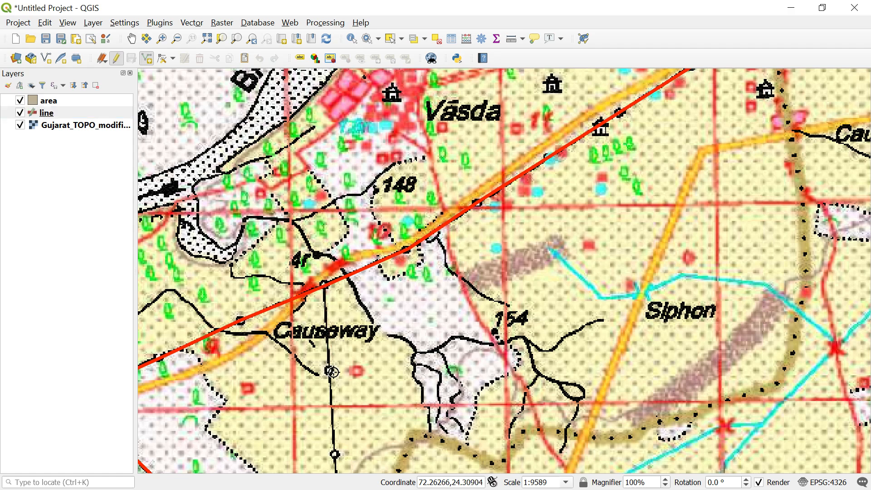
{"action": "scroll", "coordinate": [312, 263], "scroll_direction": "down", "scroll_amount": 2}
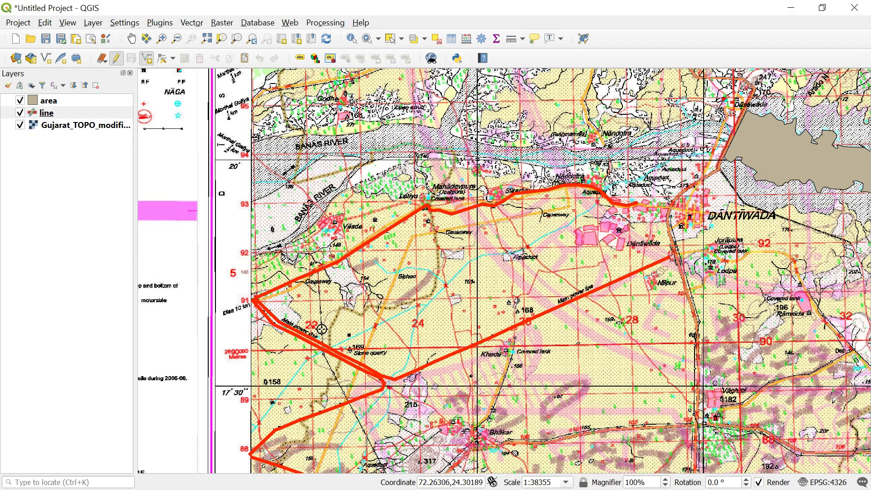
{"action": "scroll", "coordinate": [318, 324], "scroll_direction": "up", "scroll_amount": 2}
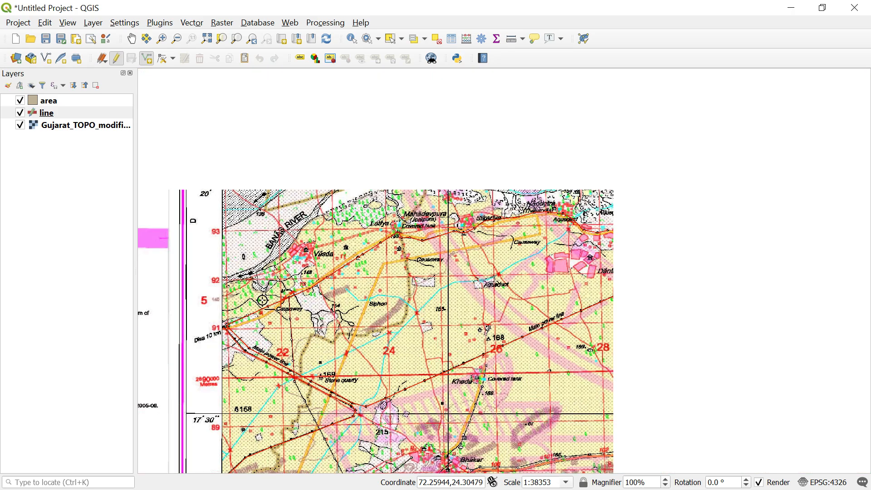
{"action": "scroll", "coordinate": [282, 375], "scroll_direction": "down", "scroll_amount": 2}
{"action": "scroll", "coordinate": [282, 375], "scroll_direction": "down", "scroll_amount": 1}
{"action": "scroll", "coordinate": [318, 460], "scroll_direction": "up", "scroll_amount": 2}
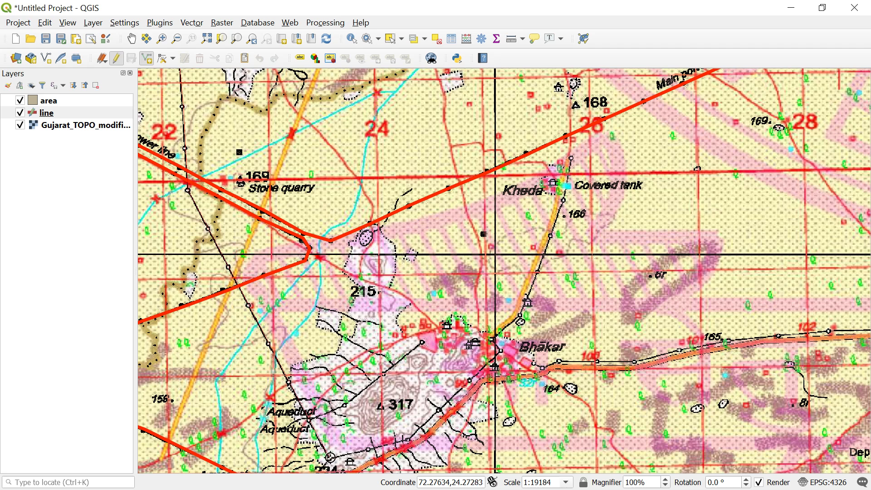
{"action": "right_click", "coordinate": [330, 458]}
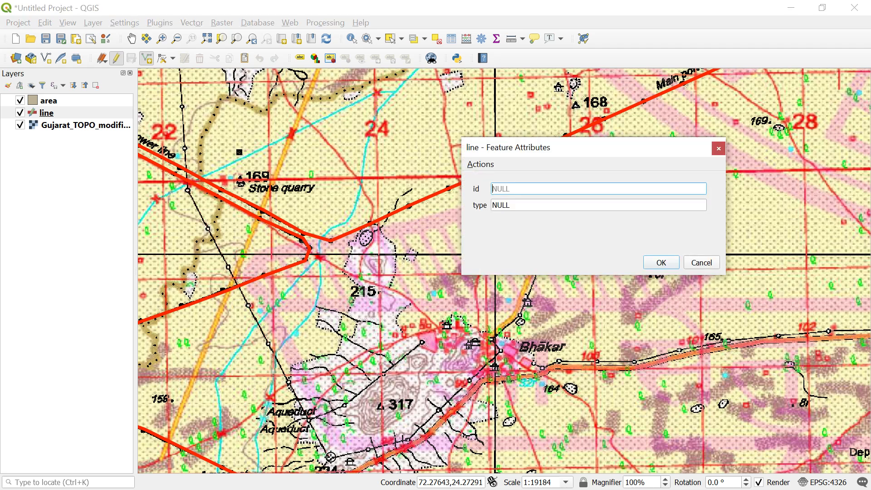
Set the new line feature's type to powerline_U and accept its attributes.
{"action": "left_click", "coordinate": [541, 203]}
{"action": "double_click", "coordinate": [538, 203]}
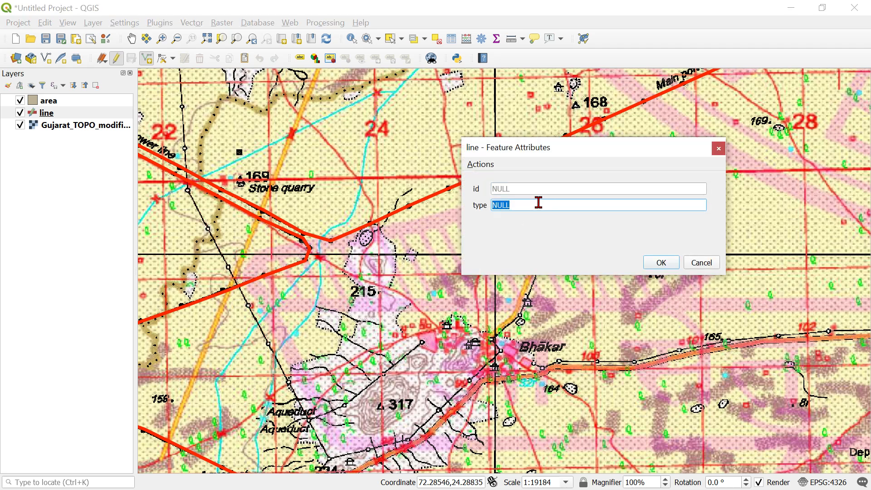
{"action": "type", "text": "powerline_U"}
{"action": "left_click", "coordinate": [661, 263]}
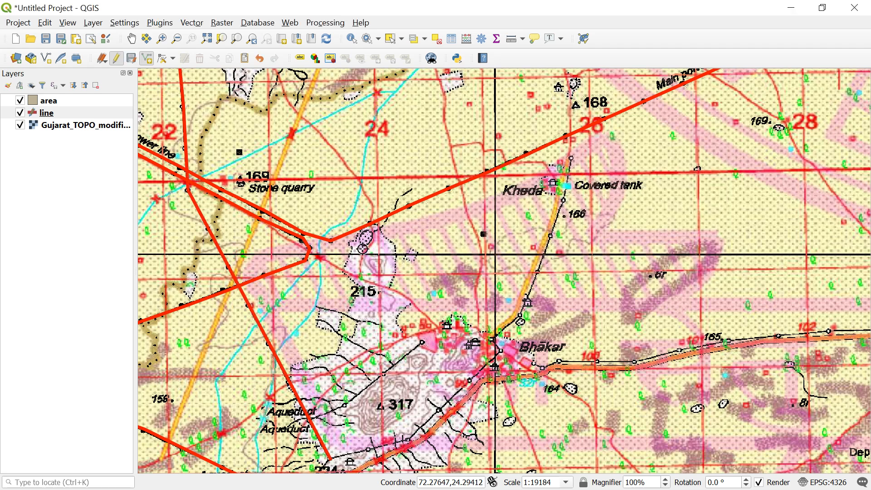
Examine closely whether the new line's start meets the existing power line at the Causeway junction.
{"action": "scroll", "coordinate": [395, 286], "scroll_direction": "down", "scroll_amount": 1}
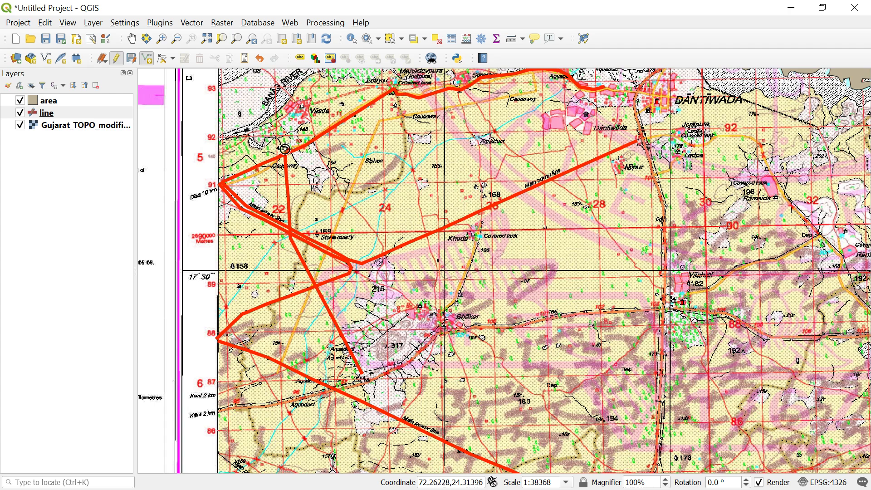
{"action": "scroll", "coordinate": [285, 150], "scroll_direction": "up", "scroll_amount": 6}
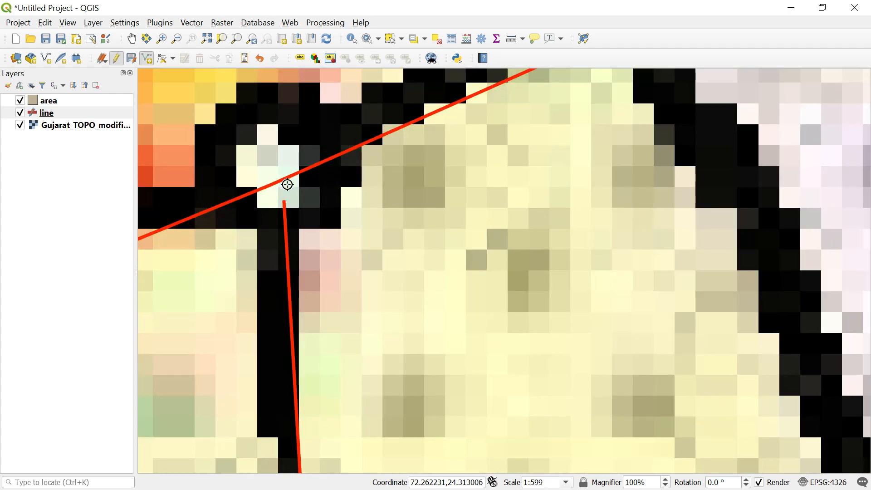
{"action": "scroll", "coordinate": [288, 185], "scroll_direction": "up", "scroll_amount": 1}
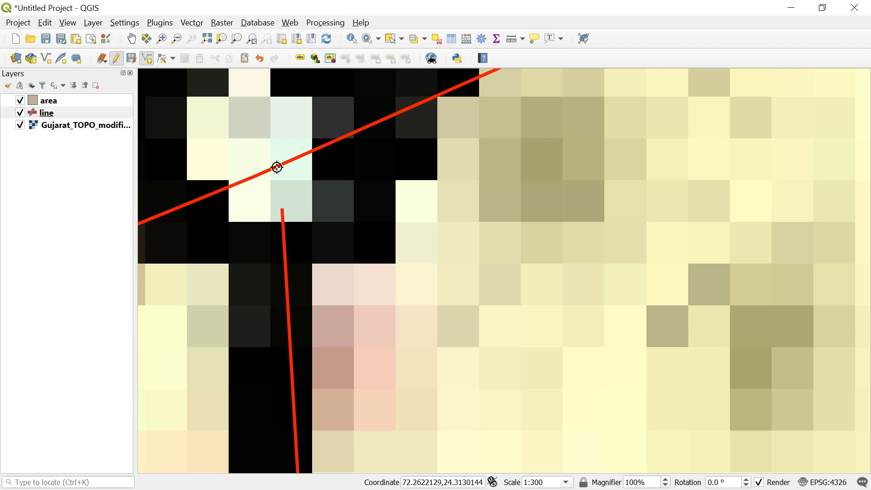
{"action": "scroll", "coordinate": [279, 165], "scroll_direction": "down", "scroll_amount": 5}
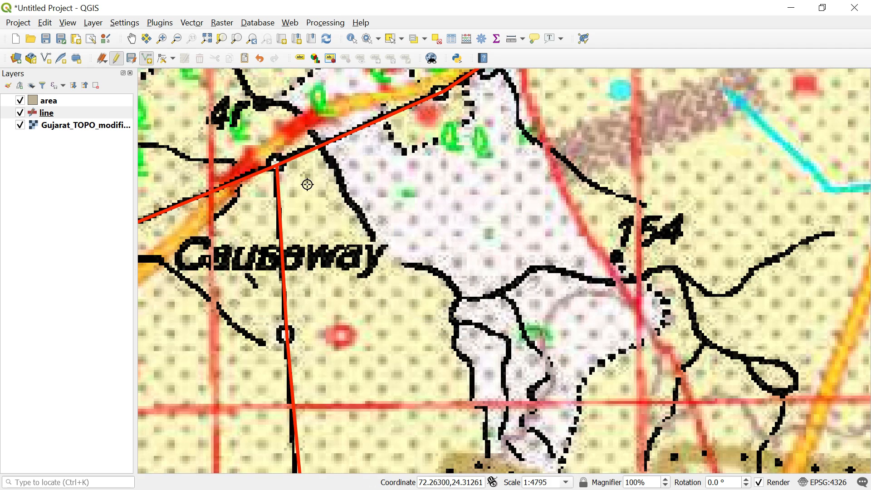
{"action": "scroll", "coordinate": [366, 188], "scroll_direction": "down", "scroll_amount": 1}
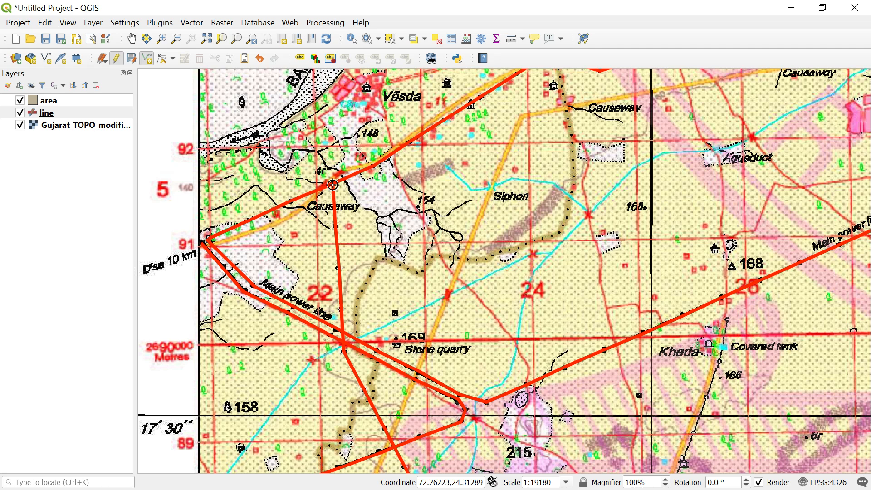
{"action": "scroll", "coordinate": [332, 188], "scroll_direction": "up", "scroll_amount": 4}
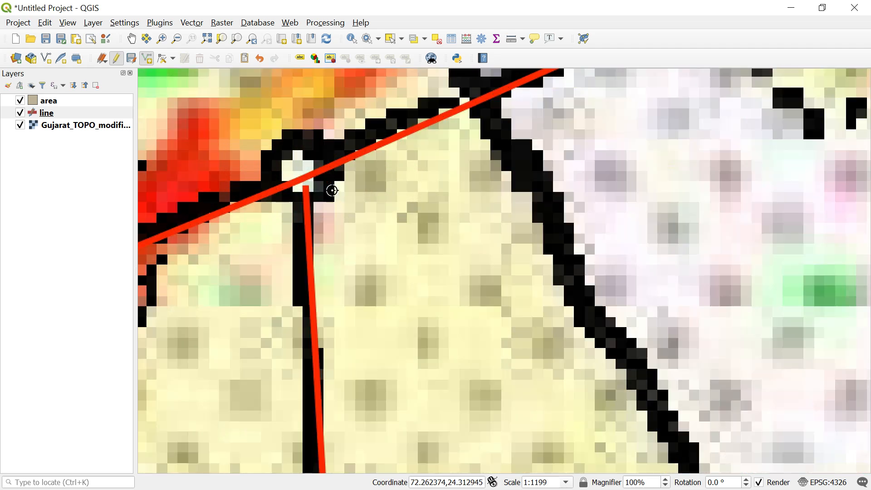
{"action": "scroll", "coordinate": [268, 173], "scroll_direction": "up", "scroll_amount": 3}
{"action": "scroll", "coordinate": [270, 185], "scroll_direction": "down", "scroll_amount": 2}
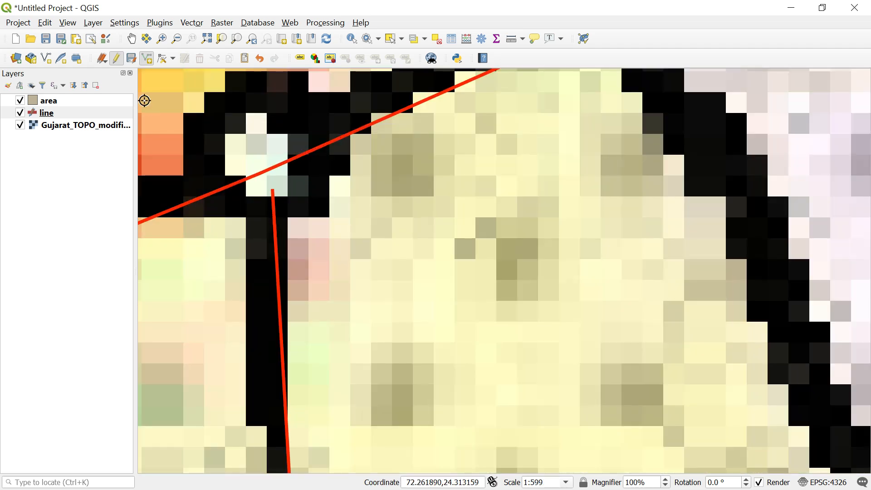
Stop editing the line layer and discard its unsaved changes.
{"action": "left_click", "coordinate": [116, 58]}
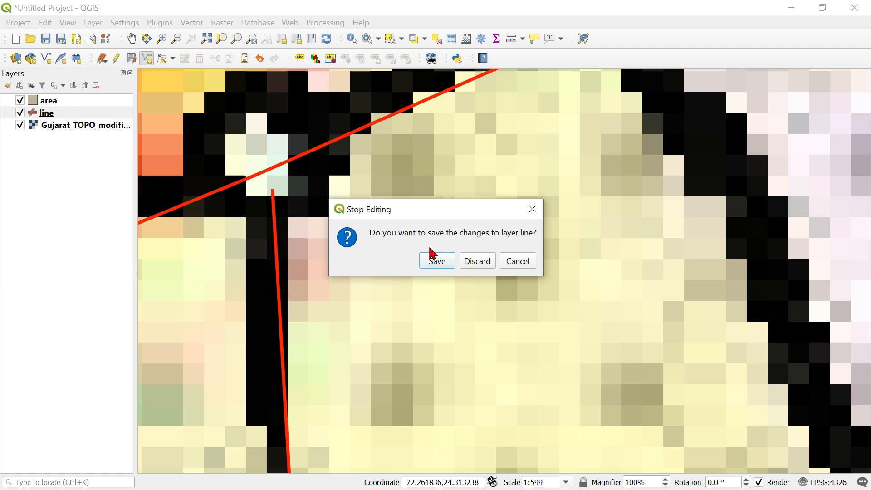
{"action": "left_click", "coordinate": [474, 259]}
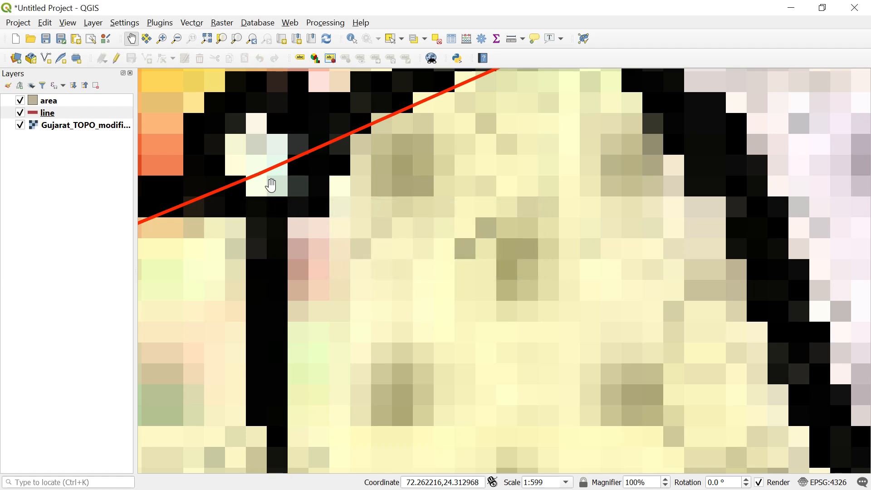
{"action": "scroll", "coordinate": [310, 194], "scroll_direction": "down", "scroll_amount": 2}
{"action": "scroll", "coordinate": [299, 200], "scroll_direction": "down", "scroll_amount": 2}
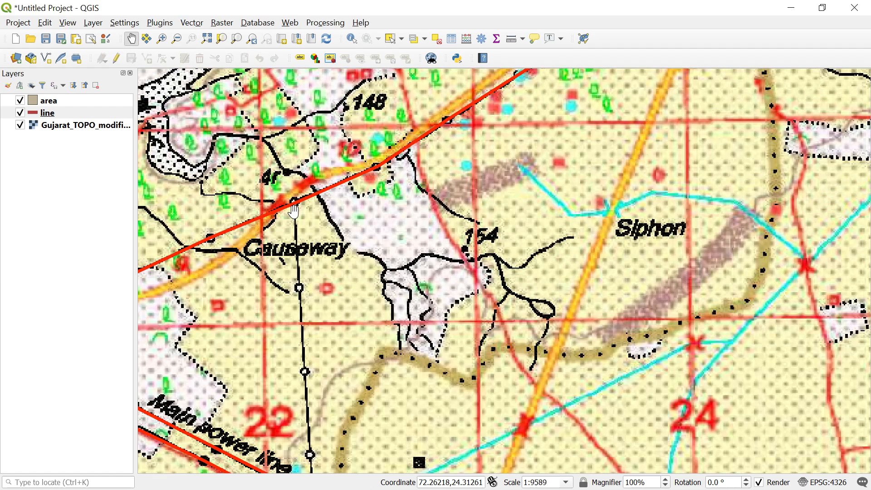
Enable snapping in the project snapping settings and limit it to the active layer.
{"action": "left_click", "coordinate": [19, 23]}
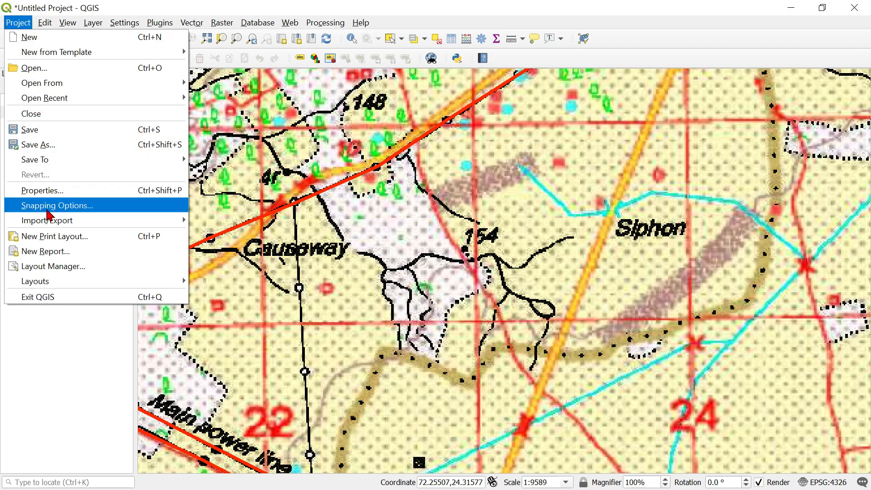
{"action": "left_click", "coordinate": [50, 206]}
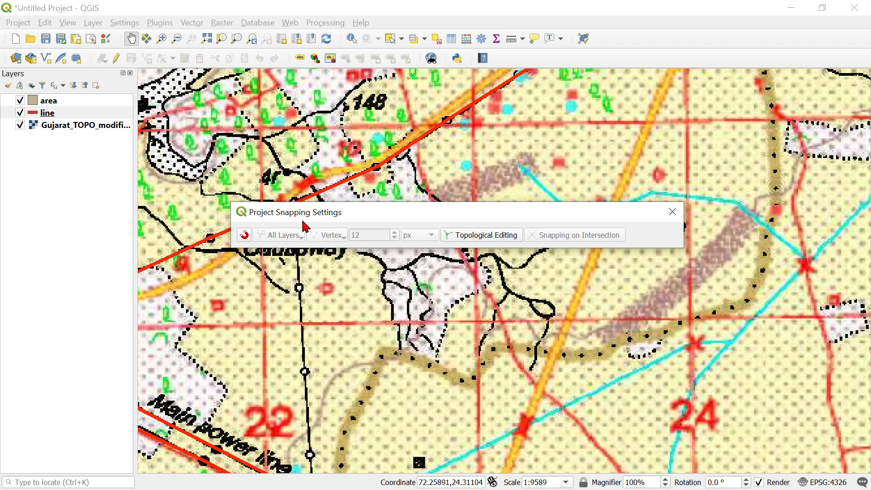
{"action": "left_click_drag", "start_coordinate": [304, 222], "coordinate": [294, 87]}
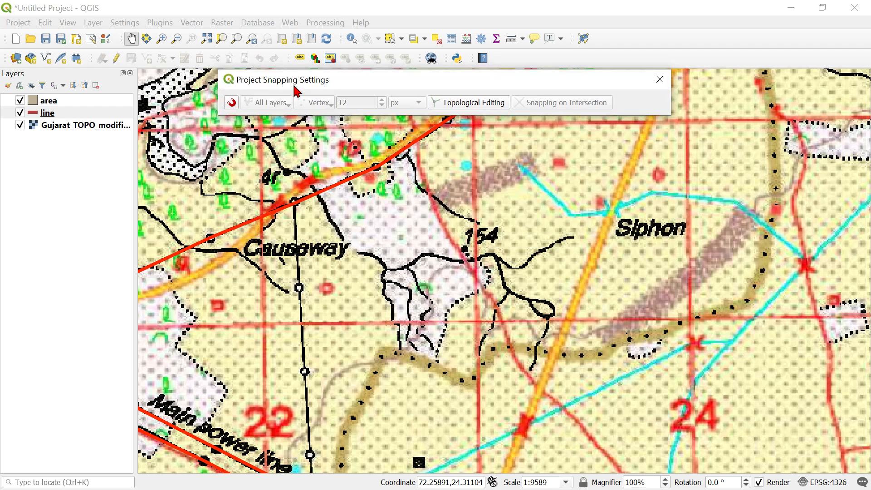
{"action": "left_click", "coordinate": [232, 105]}
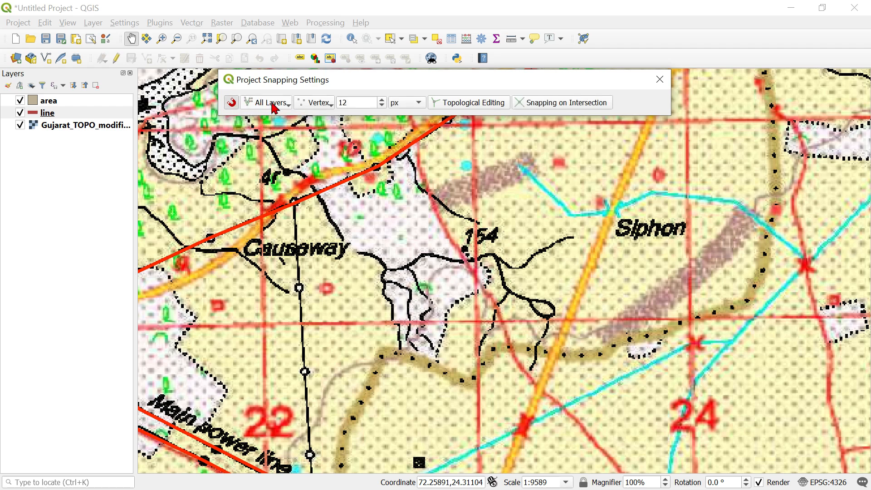
{"action": "left_click", "coordinate": [275, 107]}
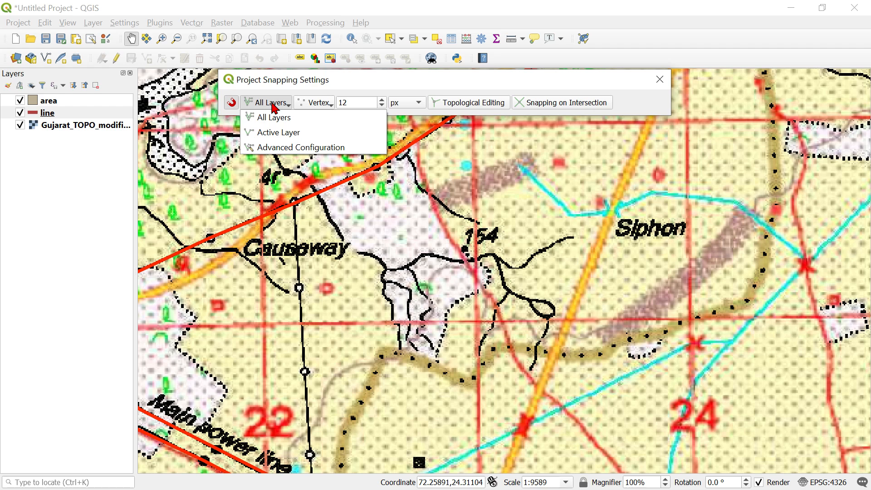
{"action": "left_click", "coordinate": [286, 133]}
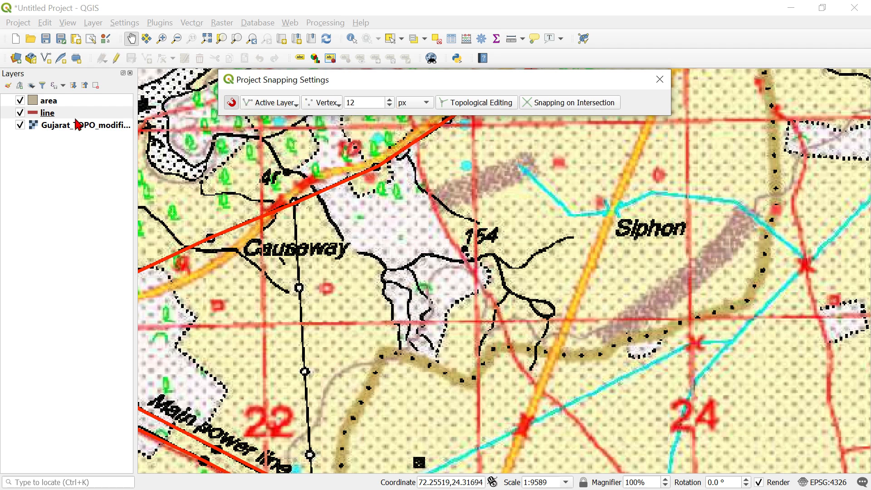
Enable editing of the line layer and set the snapping type to Vertex and Segment.
{"action": "left_click", "coordinate": [76, 117]}
{"action": "left_click", "coordinate": [116, 58]}
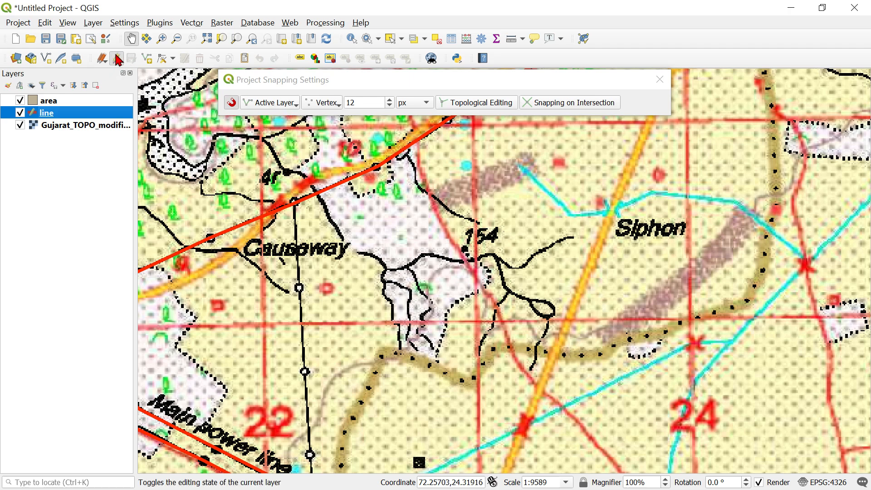
{"action": "left_click", "coordinate": [338, 105]}
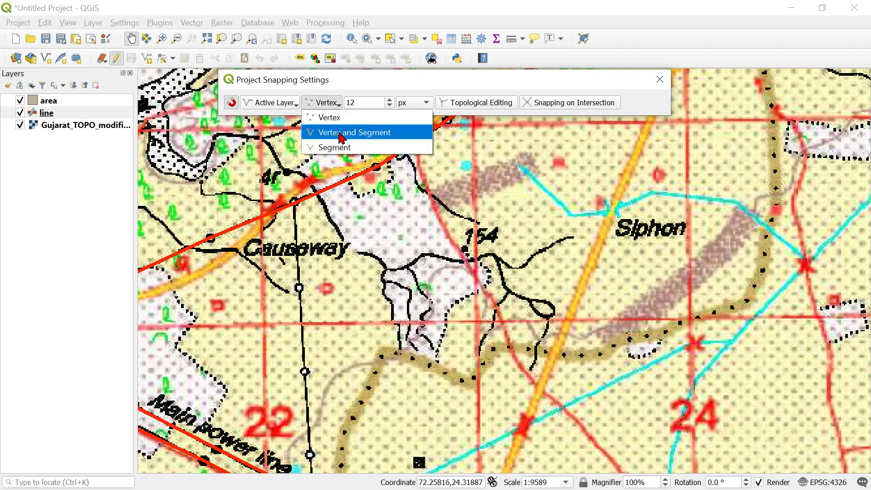
{"action": "left_click", "coordinate": [358, 132]}
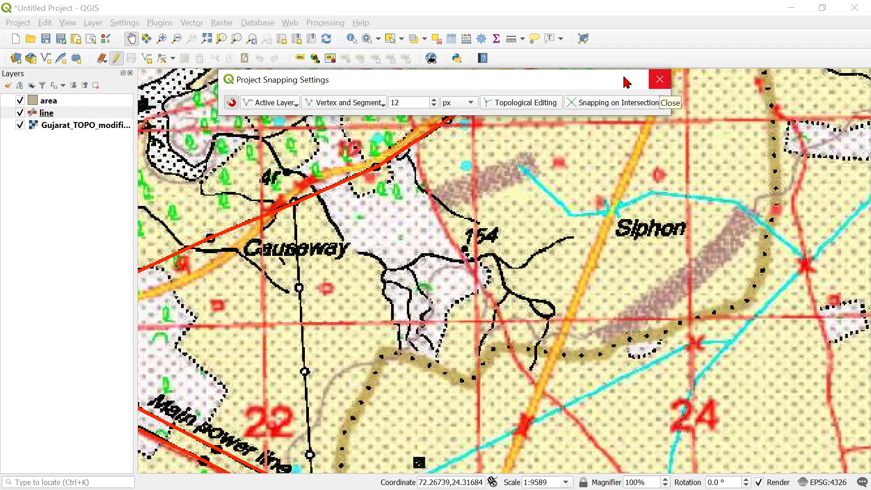
{"action": "left_click_drag", "start_coordinate": [627, 82], "coordinate": [526, 30]}
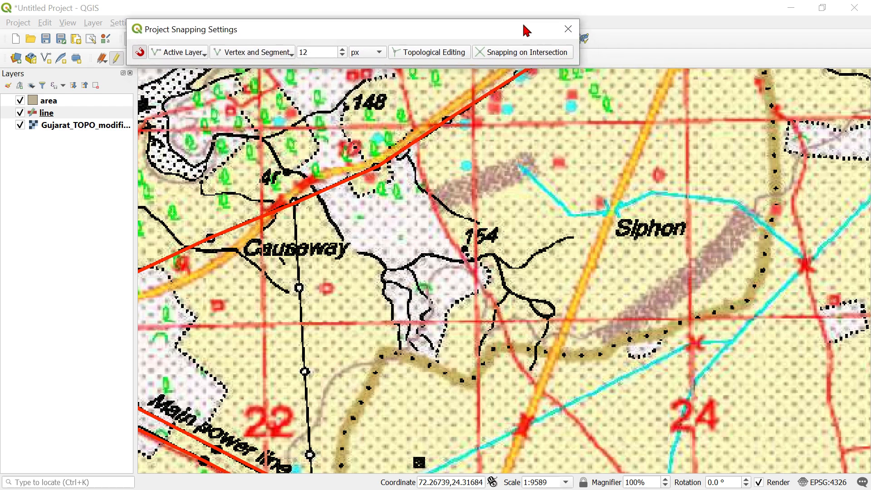
{"action": "left_click", "coordinate": [568, 31]}
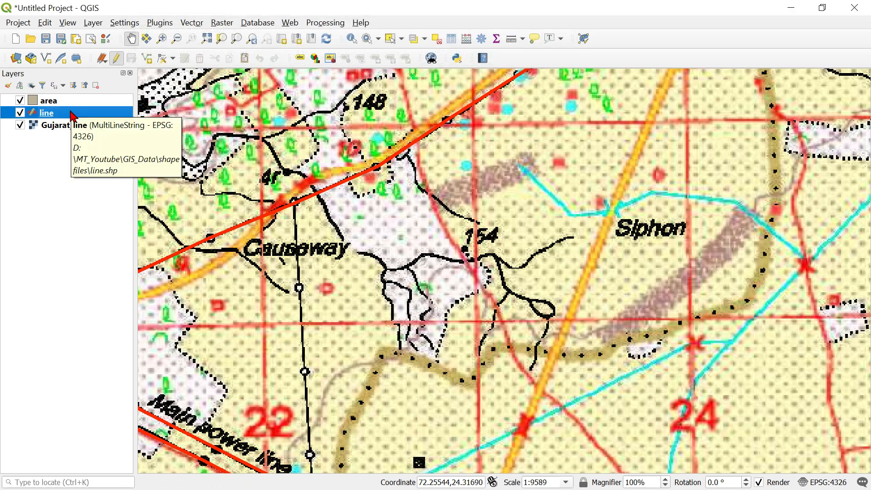
Digitize a line along the mapped power line from the snapped Causeway junction past Stone quarry to its bend beside hill 224.
{"action": "left_click", "coordinate": [149, 61]}
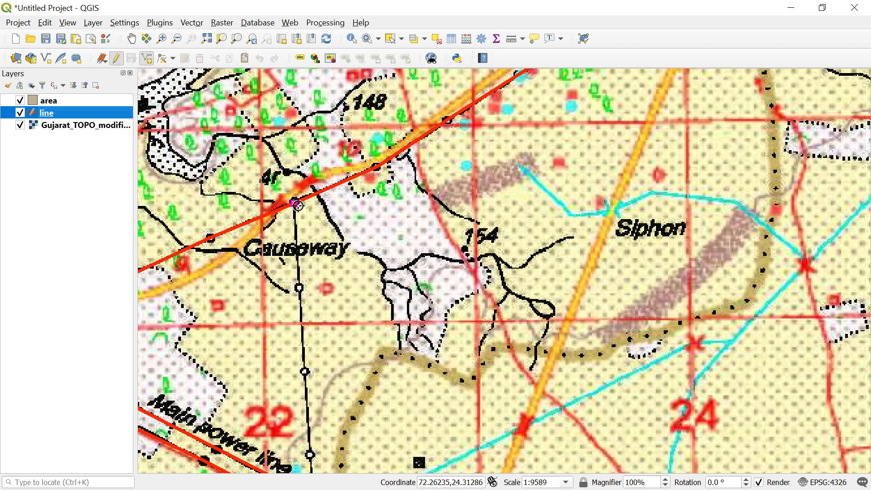
{"action": "scroll", "coordinate": [297, 205], "scroll_direction": "up", "scroll_amount": 3}
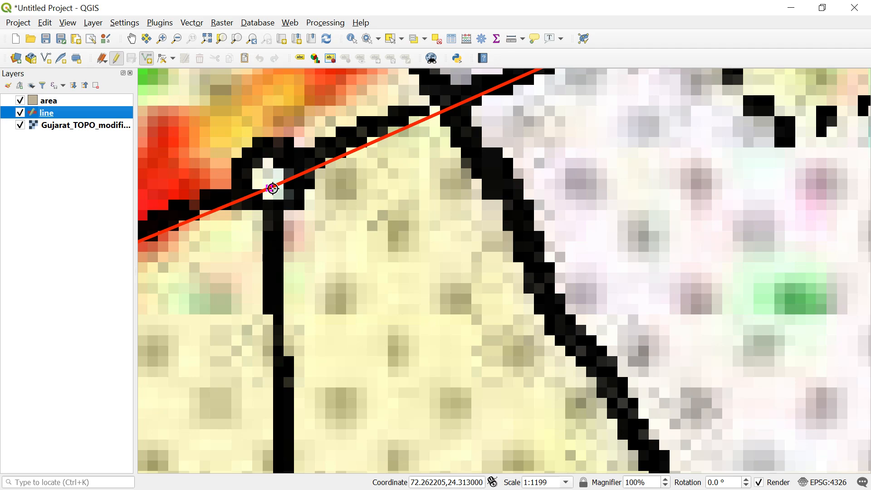
{"action": "left_click", "coordinate": [273, 188]}
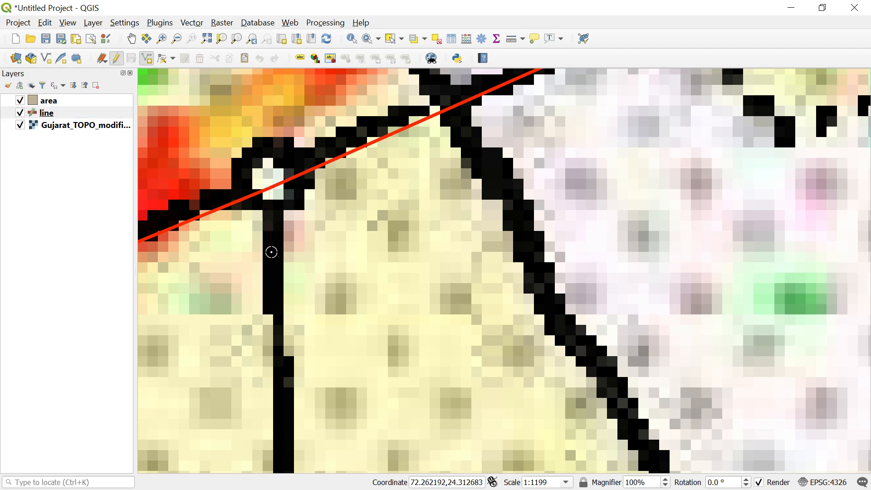
{"action": "scroll", "coordinate": [282, 327], "scroll_direction": "down", "scroll_amount": 3}
{"action": "scroll", "coordinate": [275, 375], "scroll_direction": "down", "scroll_amount": 2}
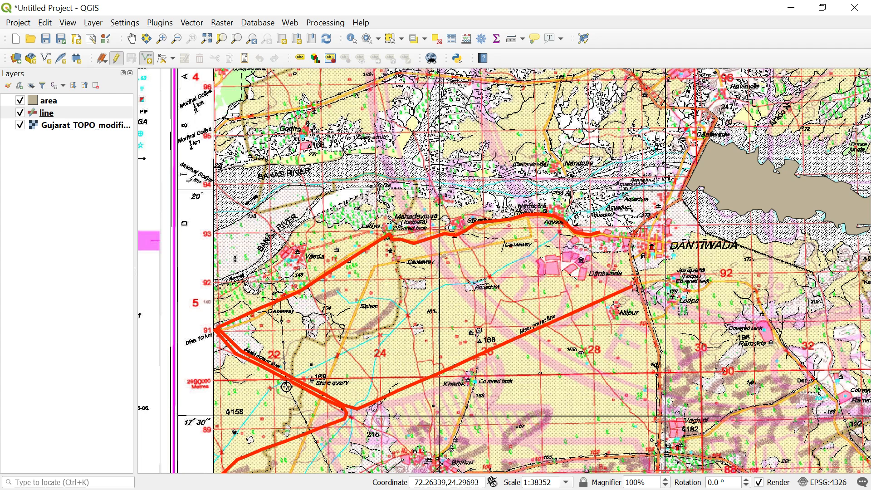
{"action": "scroll", "coordinate": [286, 385], "scroll_direction": "up", "scroll_amount": 1}
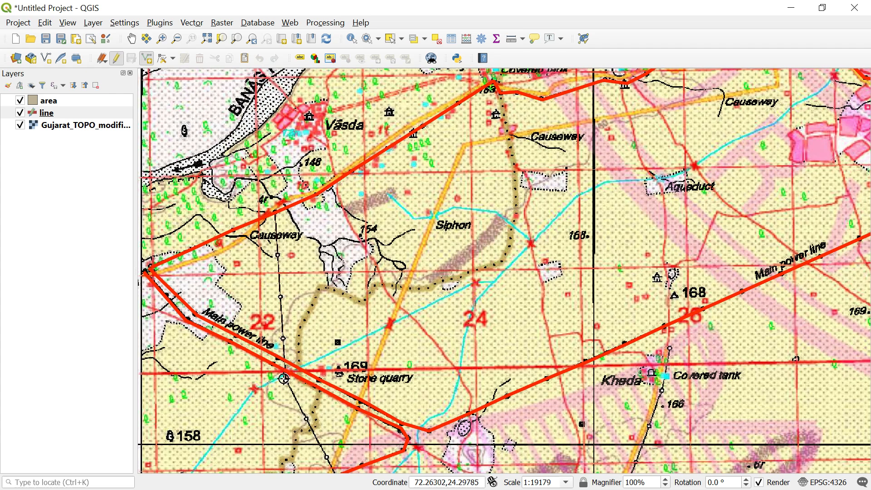
{"action": "scroll", "coordinate": [285, 378], "scroll_direction": "up", "scroll_amount": 2}
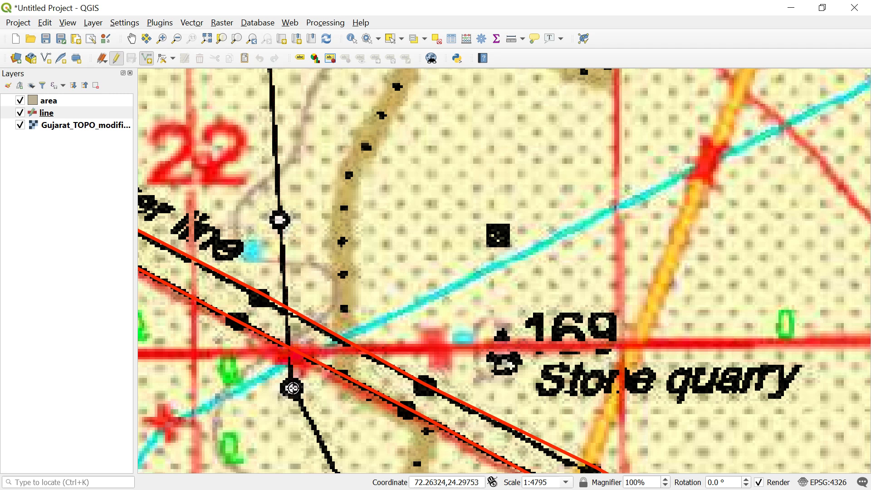
{"action": "scroll", "coordinate": [293, 388], "scroll_direction": "down", "scroll_amount": 3}
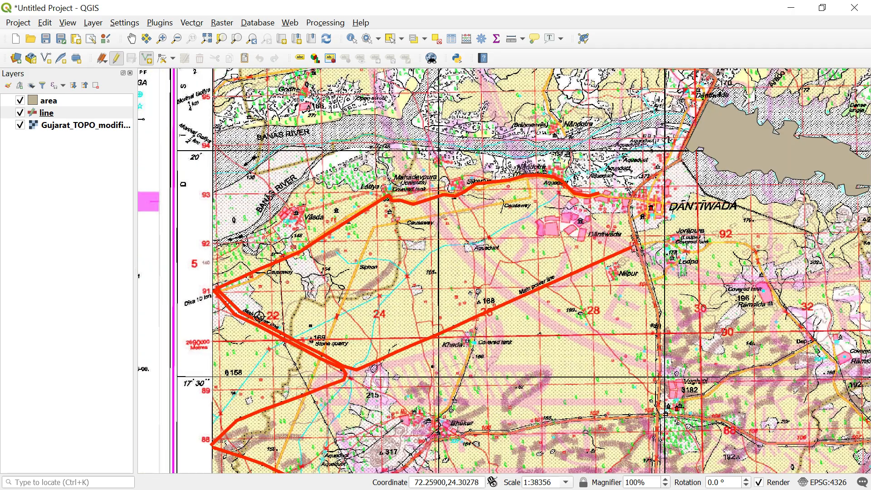
{"action": "scroll", "coordinate": [250, 262], "scroll_direction": "down", "scroll_amount": 1}
{"action": "scroll", "coordinate": [313, 389], "scroll_direction": "up", "scroll_amount": 2}
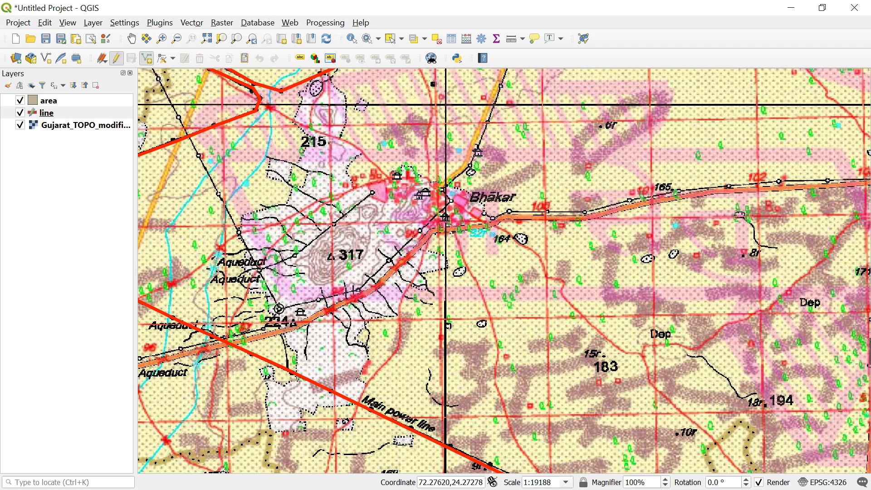
{"action": "right_click", "coordinate": [281, 308]}
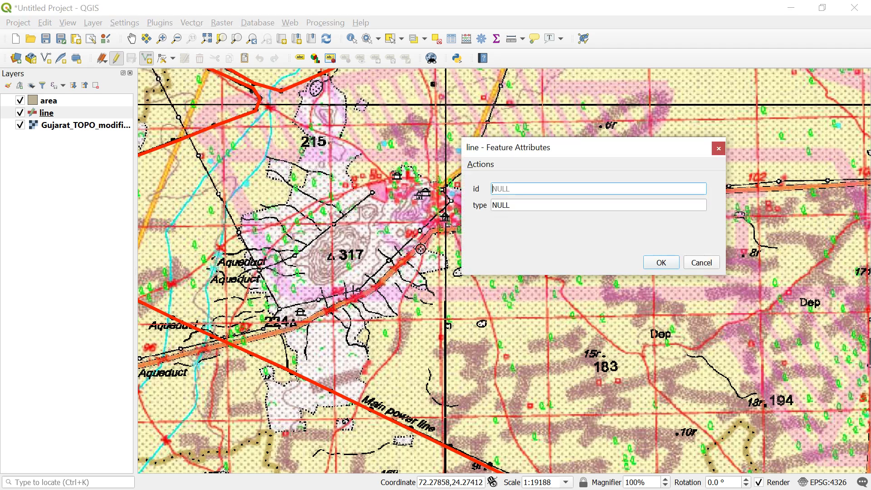
Set the new line feature's type to powerline_U and accept its attributes.
{"action": "left_click", "coordinate": [522, 201]}
{"action": "type", "text": "powerlin"}
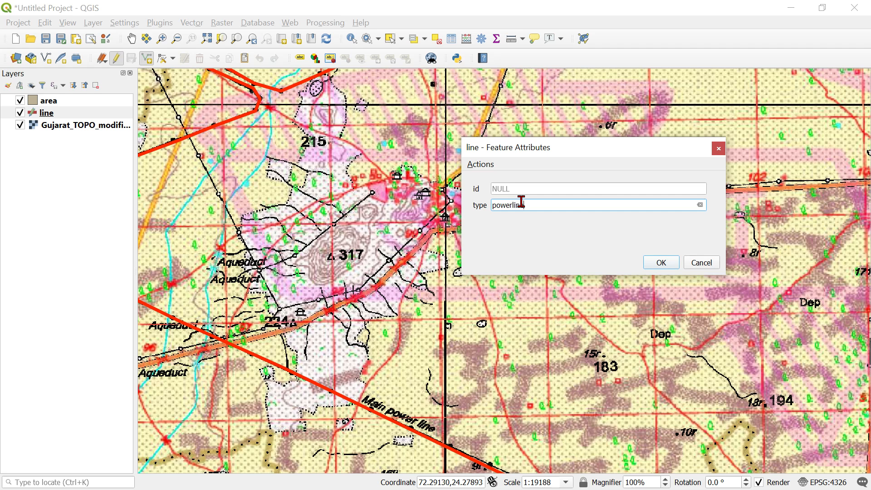
{"action": "type", "text": "e_U"}
{"action": "left_click", "coordinate": [666, 263]}
Examine at very large scales whether the new line's start meets the existing power line at the Causeway junction.
{"action": "scroll", "coordinate": [489, 268], "scroll_direction": "down", "scroll_amount": 1}
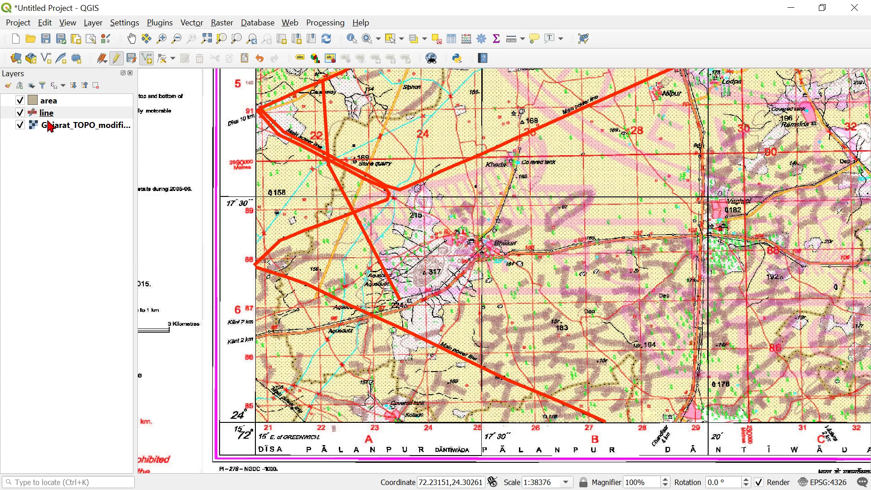
{"action": "scroll", "coordinate": [451, 280], "scroll_direction": "down", "scroll_amount": 1}
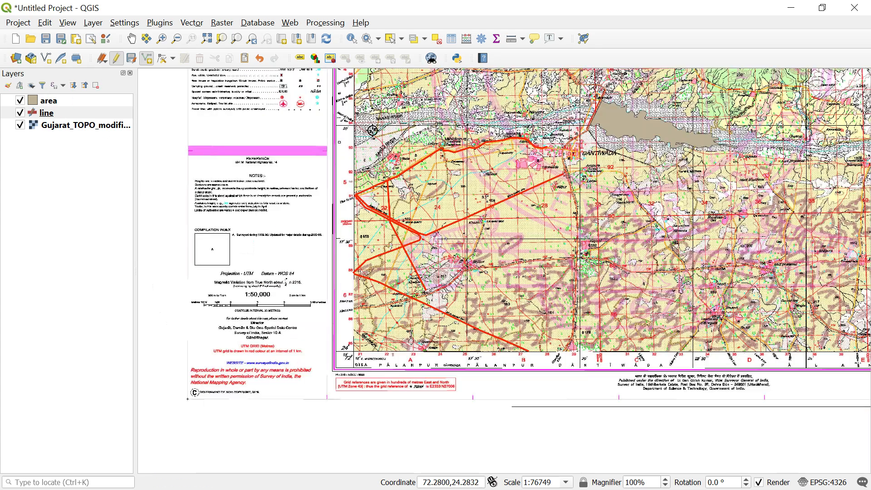
{"action": "scroll", "coordinate": [382, 182], "scroll_direction": "up", "scroll_amount": 6}
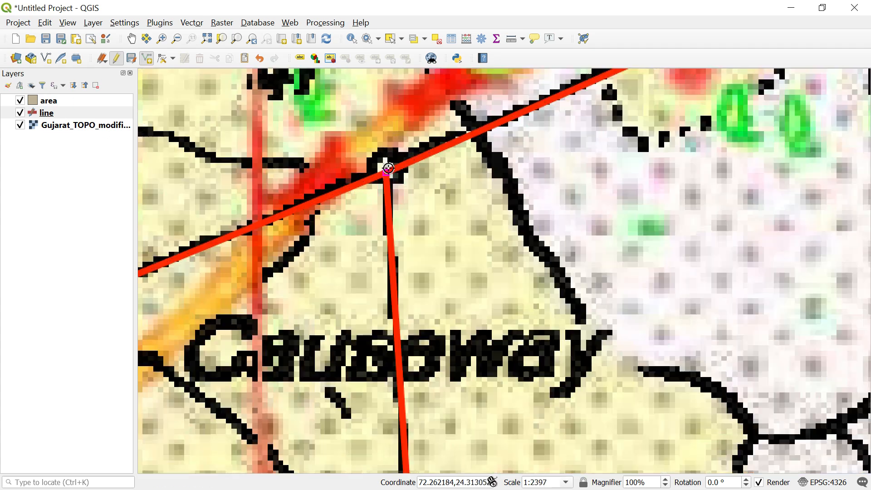
{"action": "scroll", "coordinate": [382, 174], "scroll_direction": "up", "scroll_amount": 5}
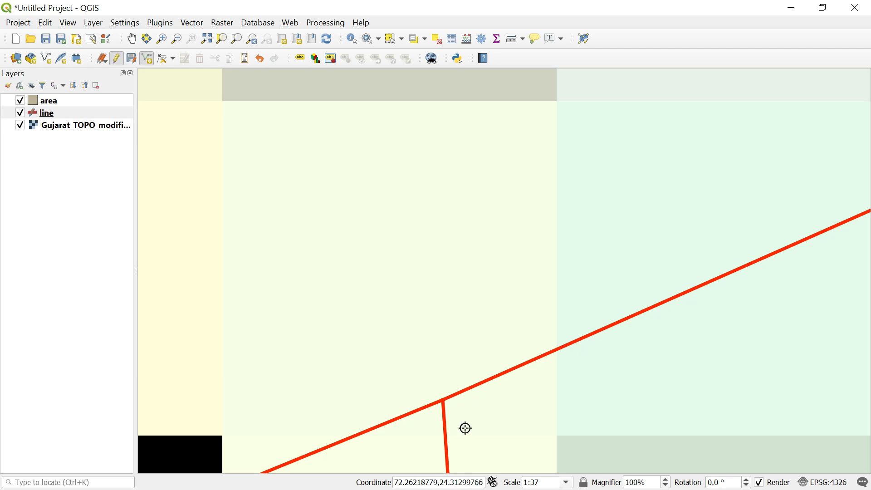
{"action": "scroll", "coordinate": [465, 428], "scroll_direction": "up", "scroll_amount": 1}
{"action": "scroll", "coordinate": [391, 300], "scroll_direction": "up", "scroll_amount": 5}
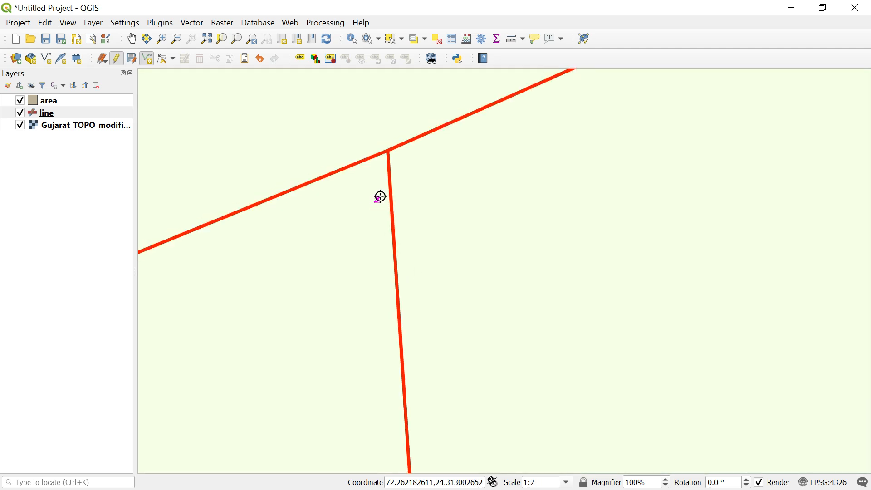
{"action": "scroll", "coordinate": [457, 307], "scroll_direction": "down", "scroll_amount": 2}
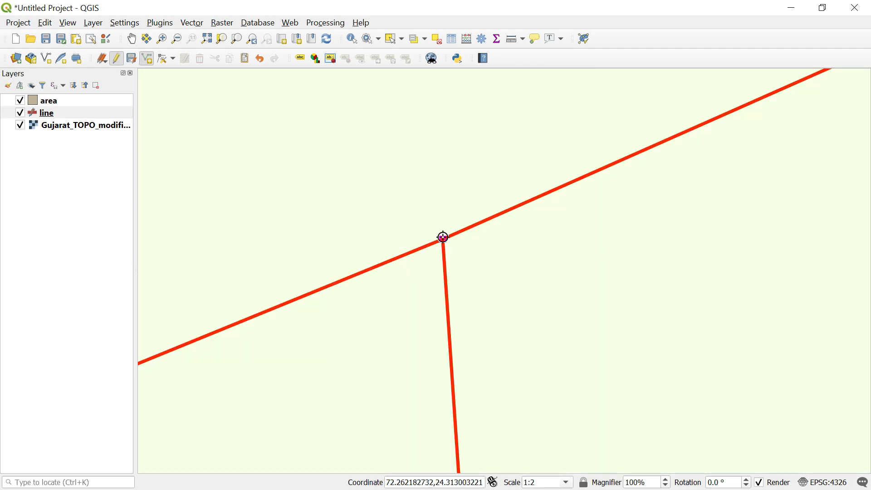
{"action": "scroll", "coordinate": [444, 239], "scroll_direction": "up", "scroll_amount": 2}
{"action": "scroll", "coordinate": [445, 240], "scroll_direction": "up", "scroll_amount": 1}
{"action": "scroll", "coordinate": [437, 243], "scroll_direction": "up", "scroll_amount": 3}
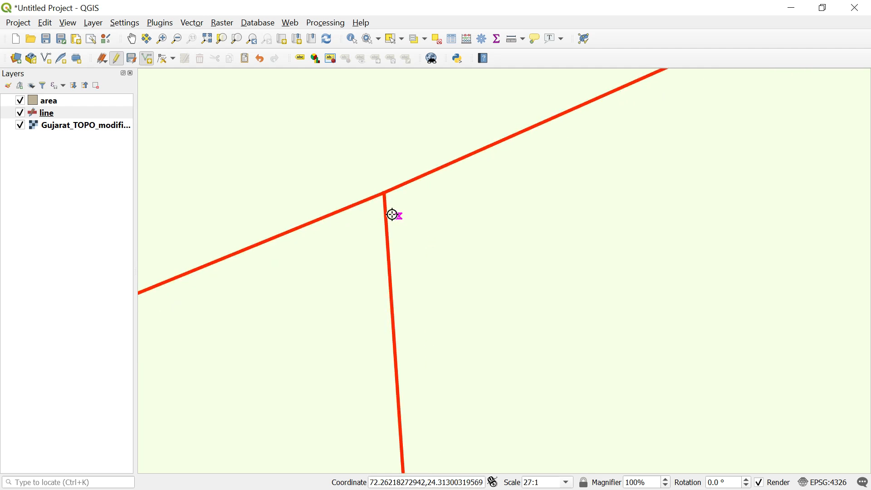
{"action": "scroll", "coordinate": [383, 196], "scroll_direction": "up", "scroll_amount": 1}
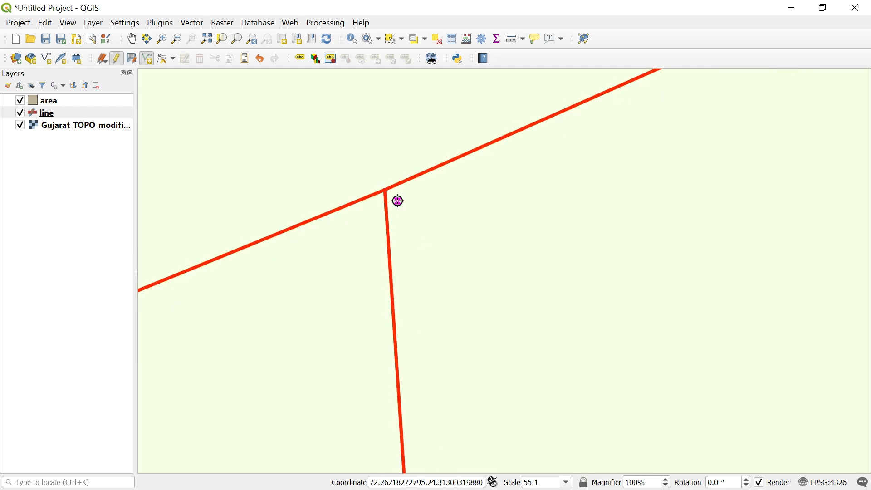
{"action": "scroll", "coordinate": [394, 200], "scroll_direction": "down", "scroll_amount": 1}
{"action": "scroll", "coordinate": [394, 201], "scroll_direction": "down", "scroll_amount": 6}
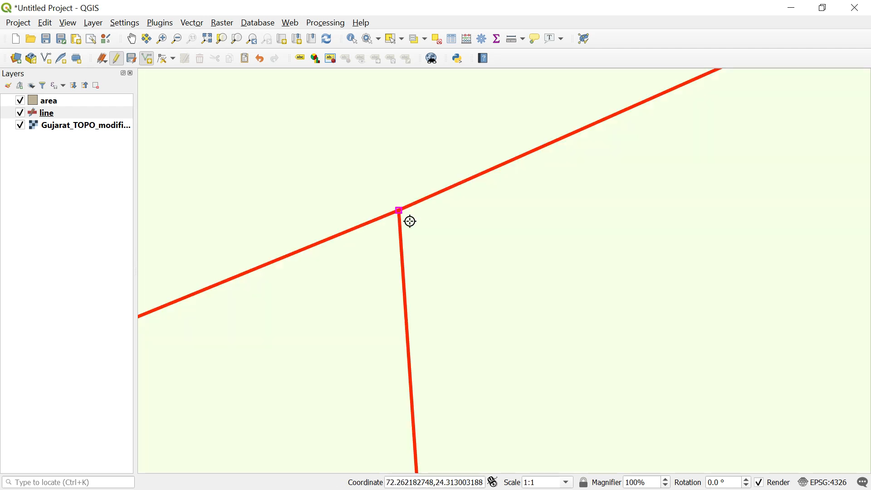
{"action": "scroll", "coordinate": [423, 236], "scroll_direction": "down", "scroll_amount": 6}
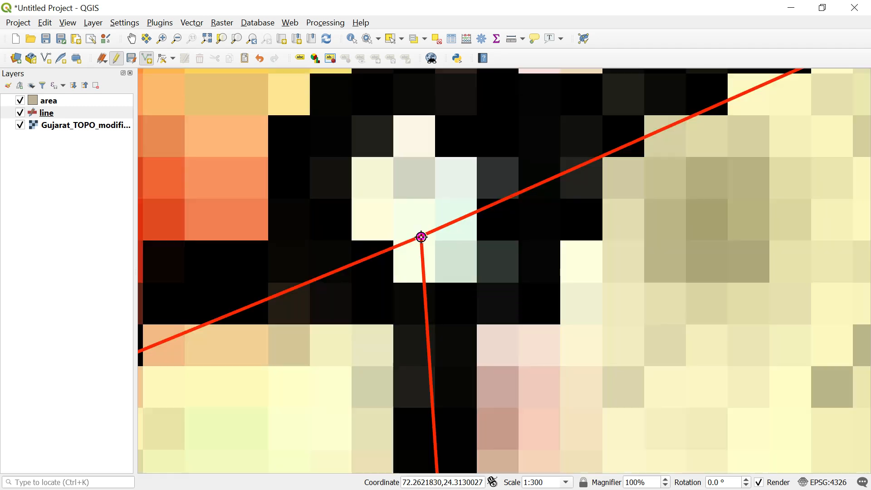
{"action": "scroll", "coordinate": [421, 239], "scroll_direction": "down", "scroll_amount": 6}
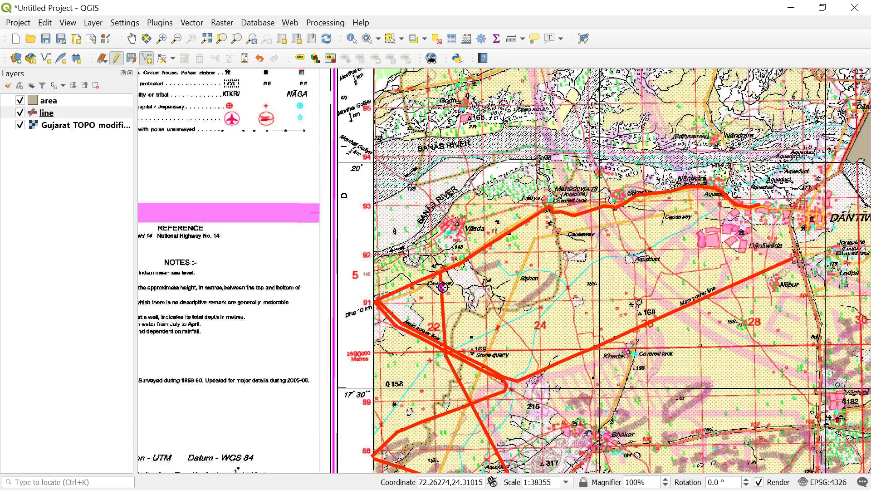
{"action": "scroll", "coordinate": [515, 286], "scroll_direction": "down", "scroll_amount": 2}
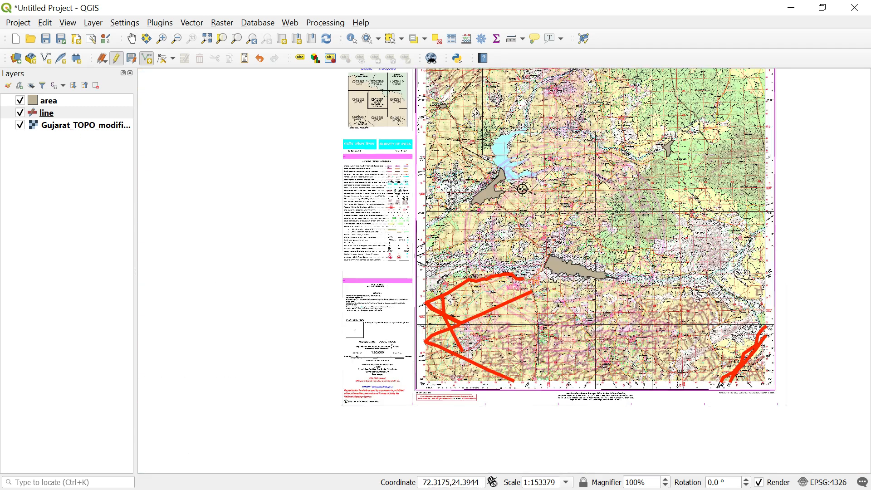
Enable editing of the area layer and keep it as the active layer.
{"action": "scroll", "coordinate": [502, 193], "scroll_direction": "up", "scroll_amount": 1}
{"action": "scroll", "coordinate": [502, 194], "scroll_direction": "up", "scroll_amount": 1}
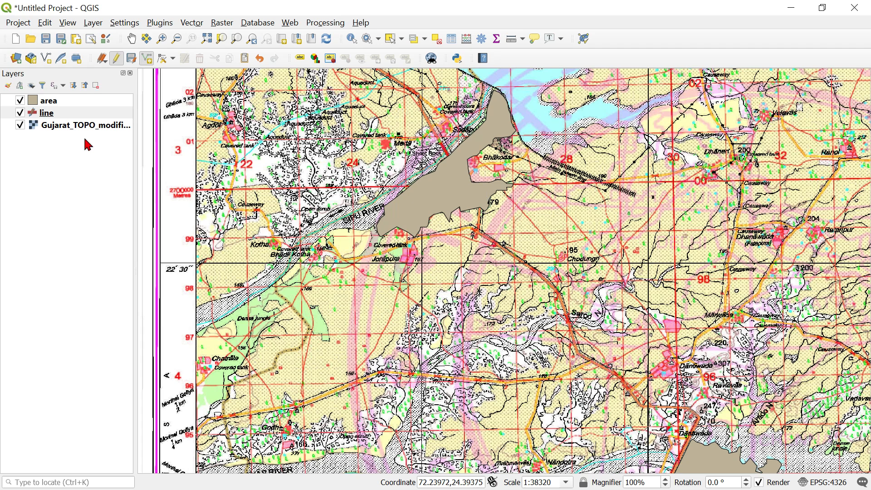
{"action": "left_click", "coordinate": [50, 101]}
{"action": "left_click", "coordinate": [117, 59]}
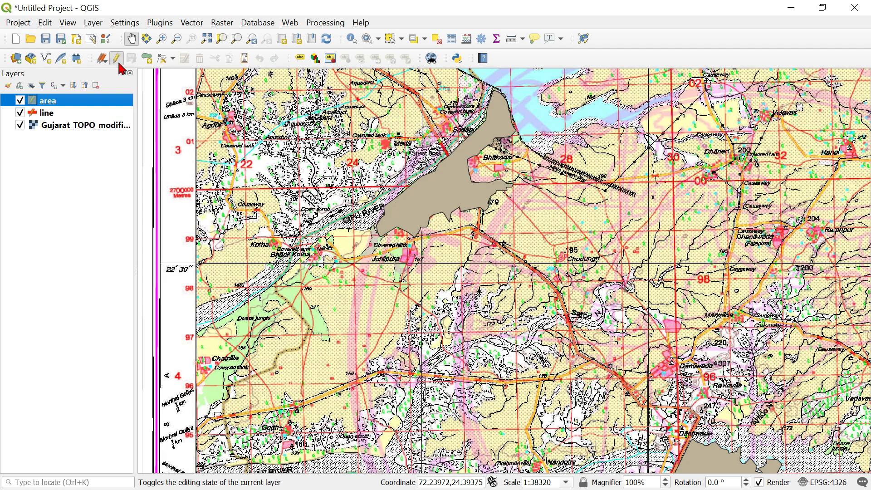
{"action": "left_click", "coordinate": [55, 118]}
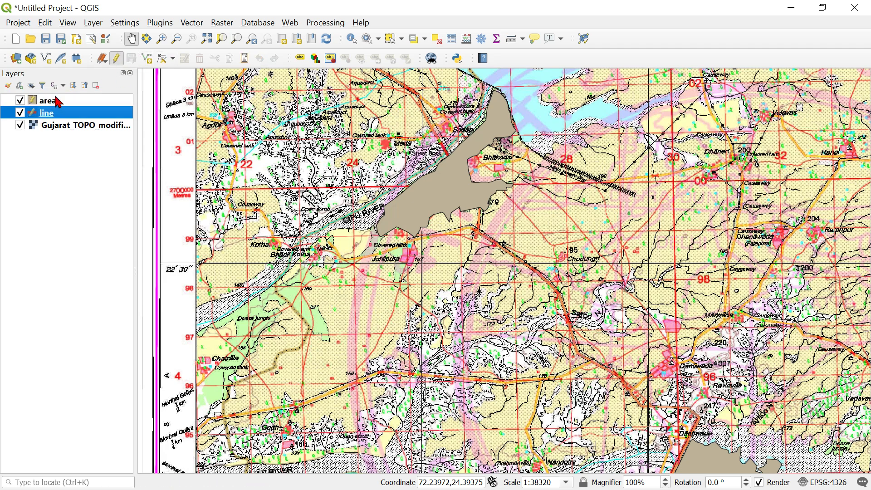
{"action": "left_click", "coordinate": [59, 103]}
Digitize a small polygon beside the RIVER label, snapping its shared edge to the existing reservoir polygon's northwest boundary.
{"action": "left_click", "coordinate": [146, 58]}
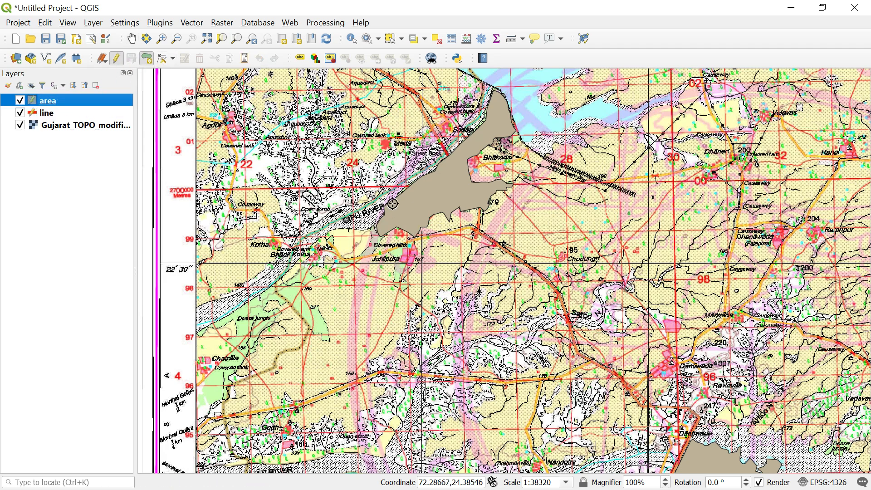
{"action": "scroll", "coordinate": [379, 205], "scroll_direction": "up", "scroll_amount": 3}
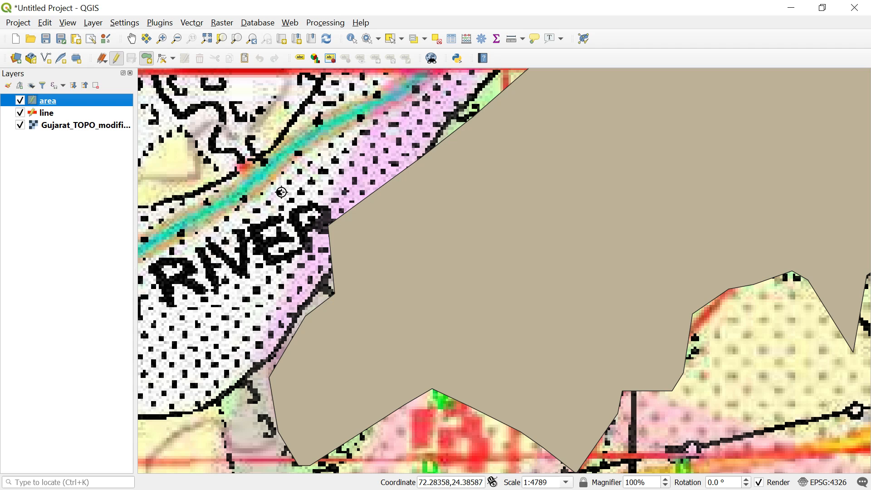
{"action": "left_click", "coordinate": [348, 206]}
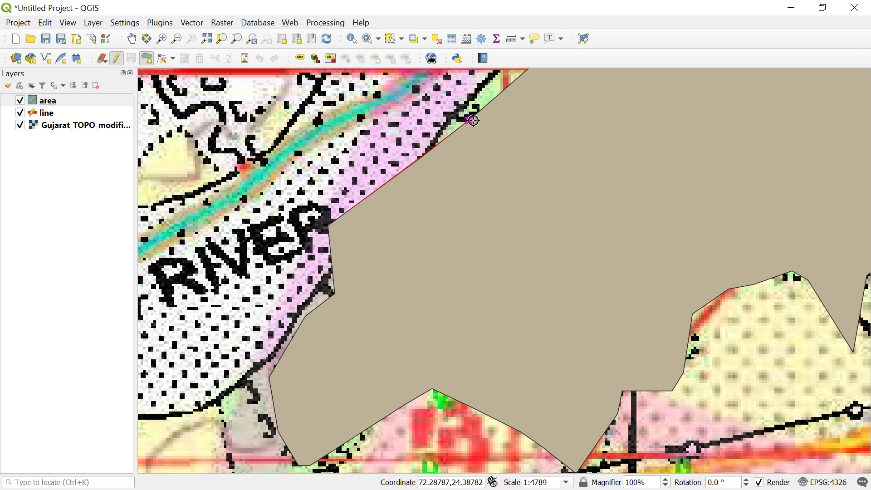
{"action": "left_click", "coordinate": [474, 120]}
{"action": "left_click", "coordinate": [464, 101]}
{"action": "left_click", "coordinate": [410, 91]}
{"action": "left_click", "coordinate": [368, 95]}
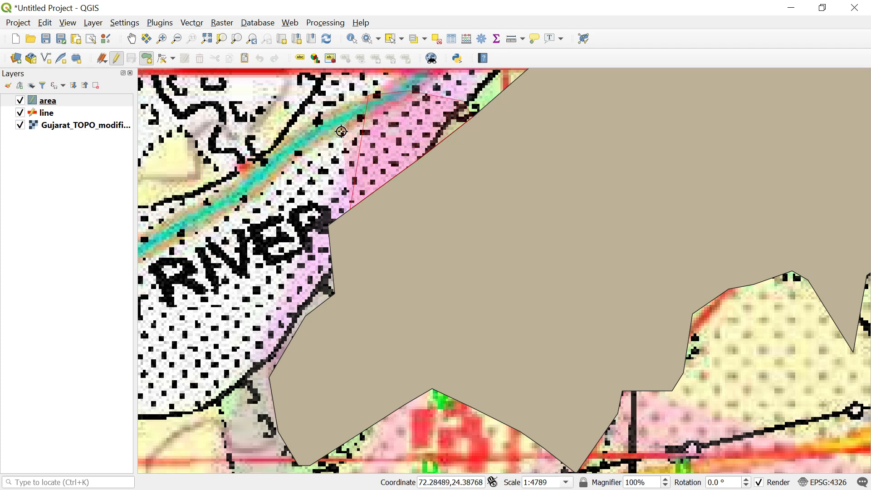
{"action": "left_click", "coordinate": [342, 130]}
{"action": "left_click", "coordinate": [332, 203]}
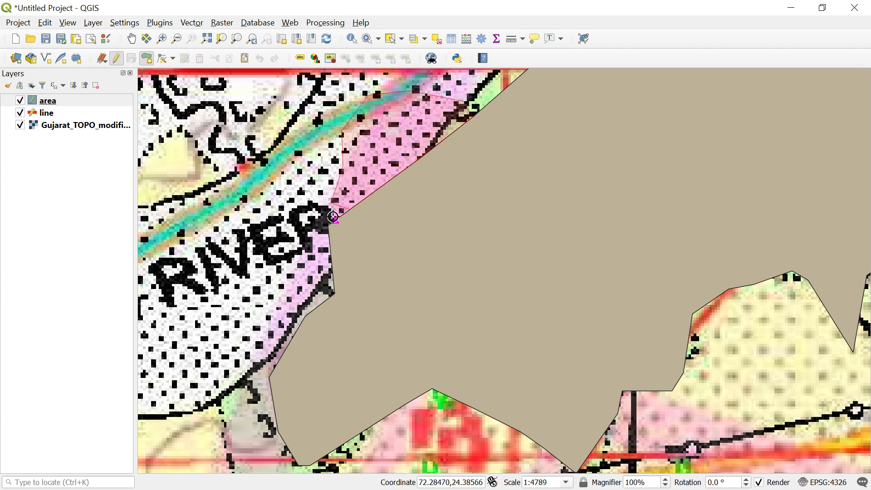
{"action": "right_click", "coordinate": [334, 217]}
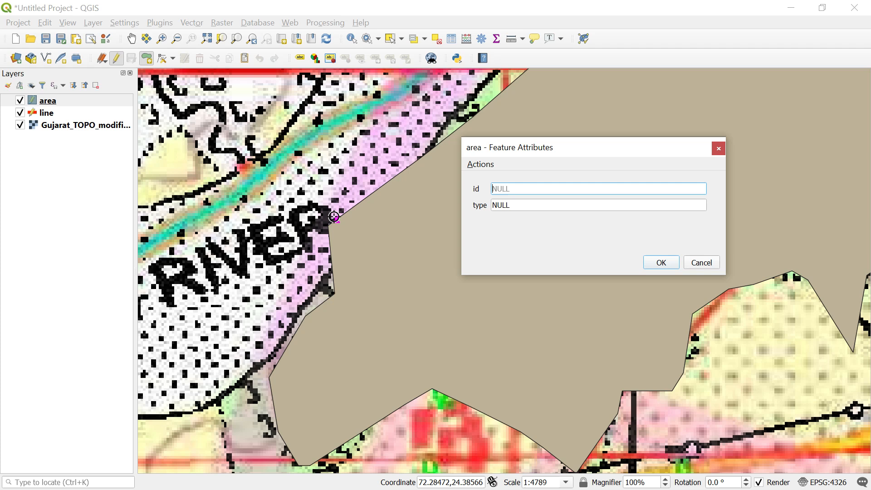
Set the new polygon's type to Rand_area, accept its attributes and save the area layer's edits.
{"action": "left_click", "coordinate": [531, 205]}
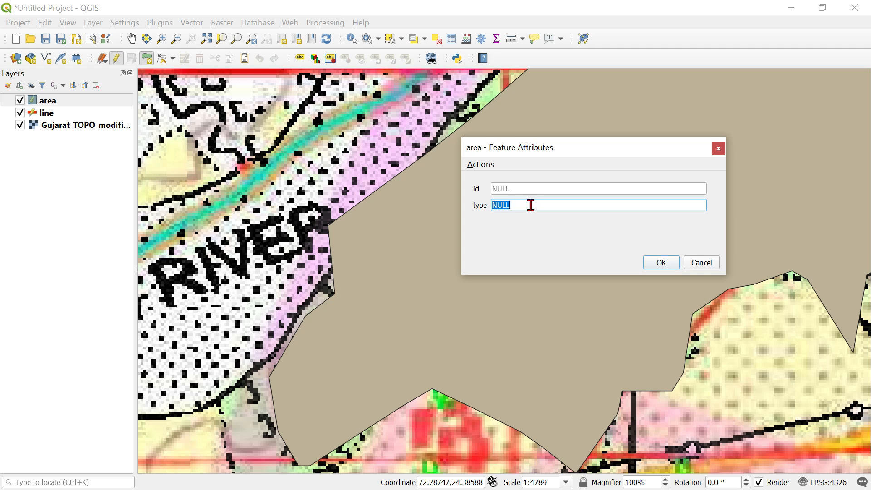
{"action": "type", "text": "Rand_area"}
{"action": "key", "text": "Return"}
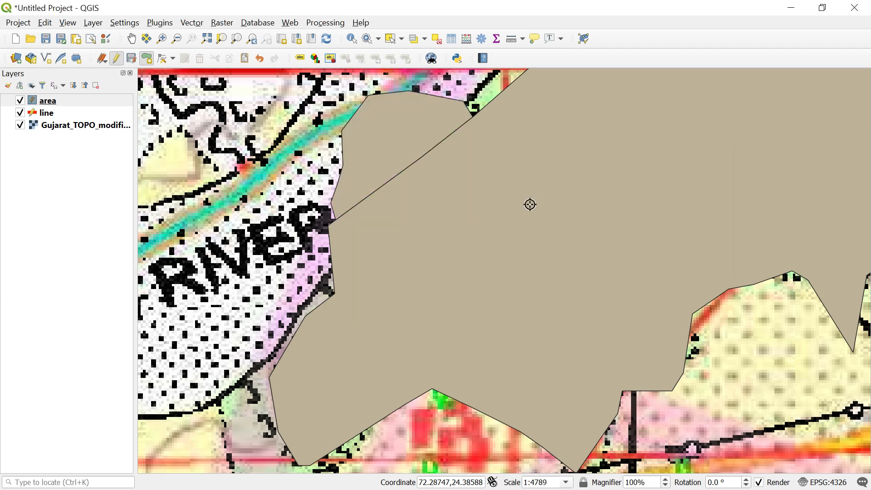
{"action": "left_click", "coordinate": [132, 58]}
Examine at very large scales whether the new polygon's shared edge beside the RIVER label coincides with the reservoir polygon's boundary.
{"action": "scroll", "coordinate": [347, 211], "scroll_direction": "up", "scroll_amount": 2}
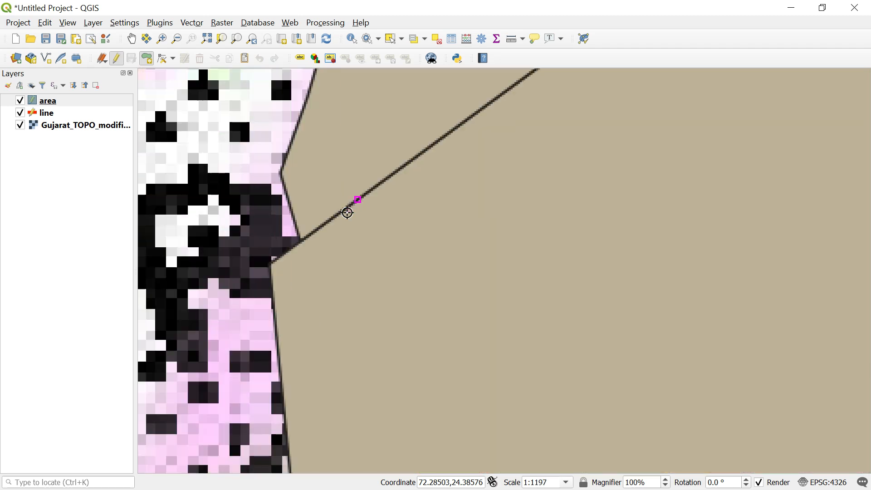
{"action": "scroll", "coordinate": [348, 213], "scroll_direction": "up", "scroll_amount": 7}
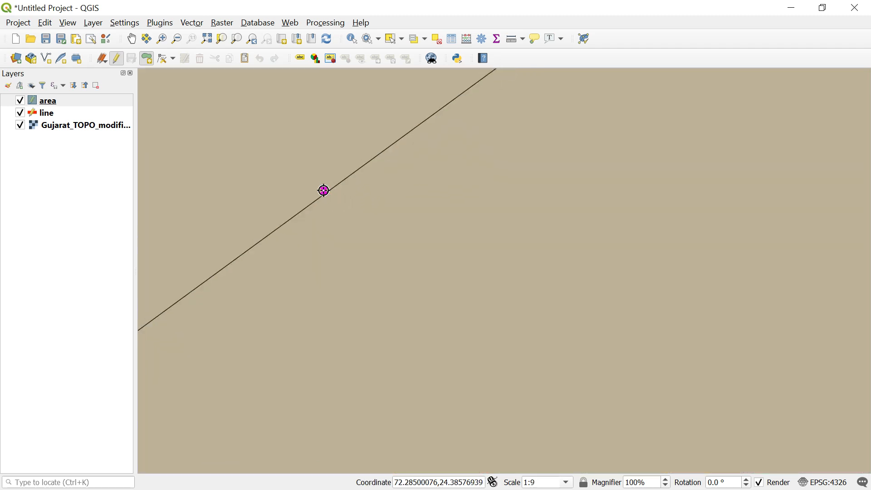
{"action": "scroll", "coordinate": [324, 191], "scroll_direction": "up", "scroll_amount": 5}
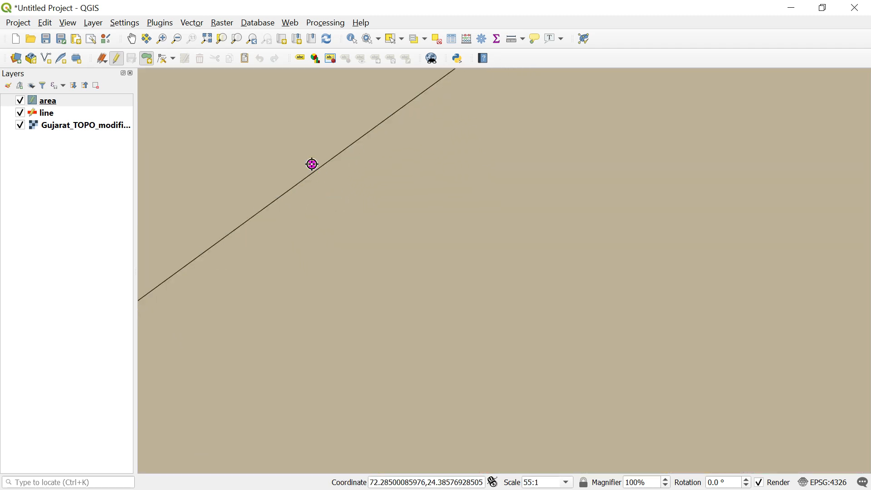
{"action": "scroll", "coordinate": [323, 172], "scroll_direction": "up", "scroll_amount": 7}
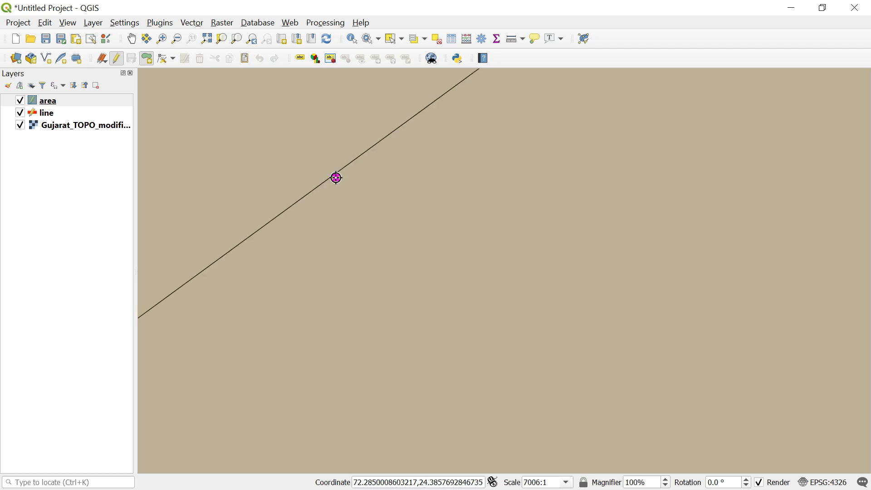
{"action": "scroll", "coordinate": [336, 178], "scroll_direction": "up", "scroll_amount": 2}
{"action": "scroll", "coordinate": [330, 171], "scroll_direction": "down", "scroll_amount": 10}
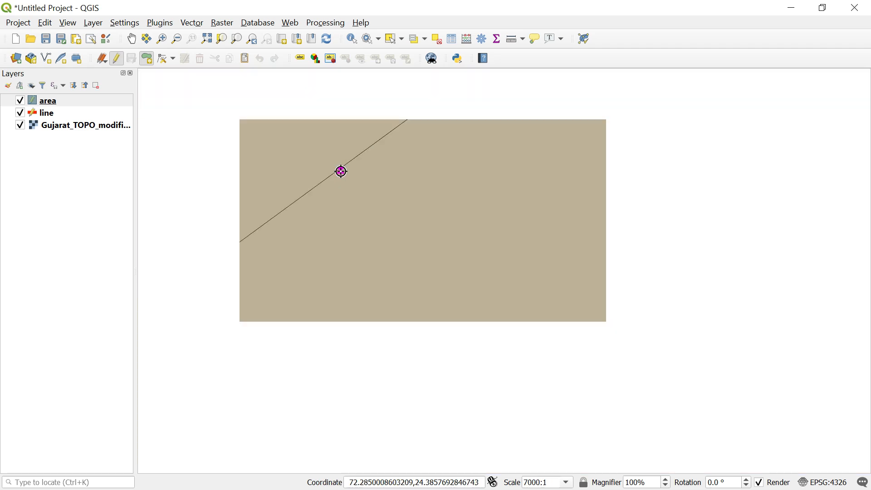
{"action": "scroll", "coordinate": [338, 170], "scroll_direction": "down", "scroll_amount": 5}
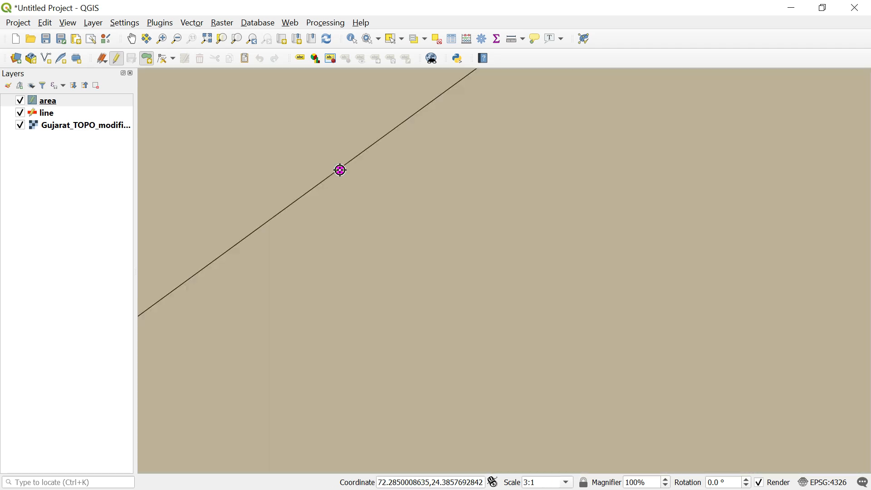
{"action": "scroll", "coordinate": [356, 166], "scroll_direction": "down", "scroll_amount": 3}
{"action": "scroll", "coordinate": [379, 157], "scroll_direction": "down", "scroll_amount": 4}
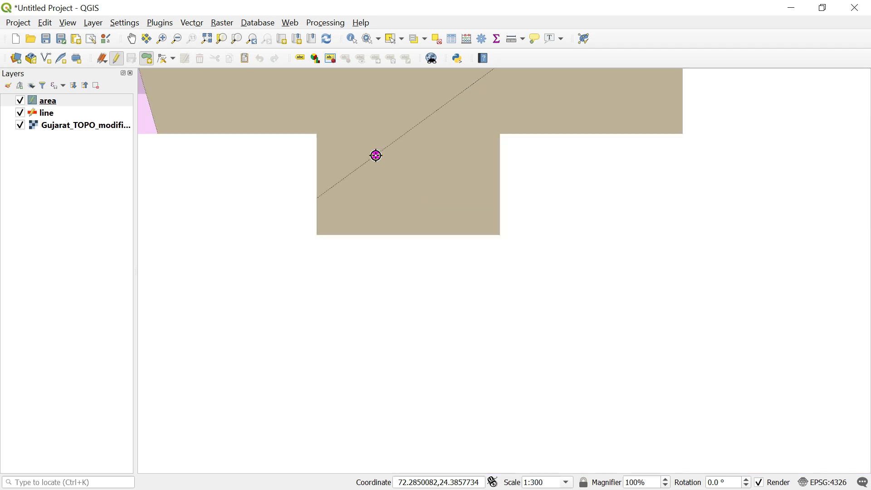
{"action": "scroll", "coordinate": [388, 159], "scroll_direction": "down", "scroll_amount": 2}
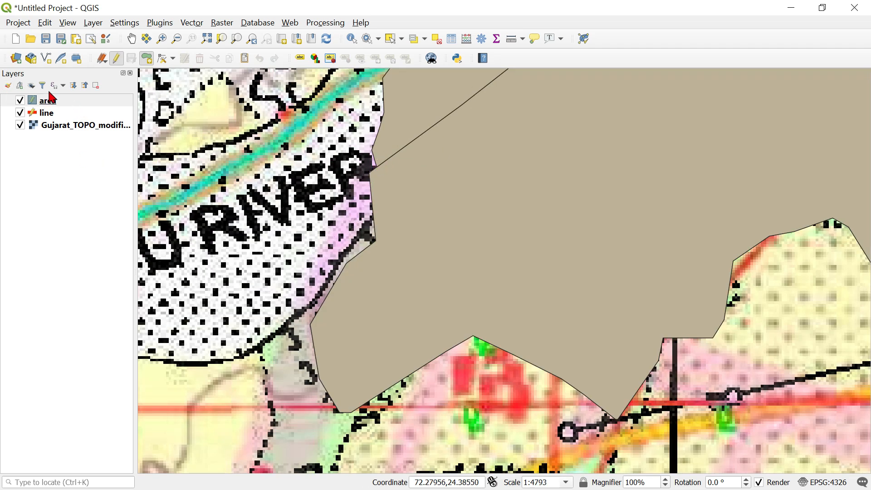
Set the project's snapping tolerance to 25, keeping px as its unit, and close the snapping settings.
{"action": "left_click", "coordinate": [17, 23]}
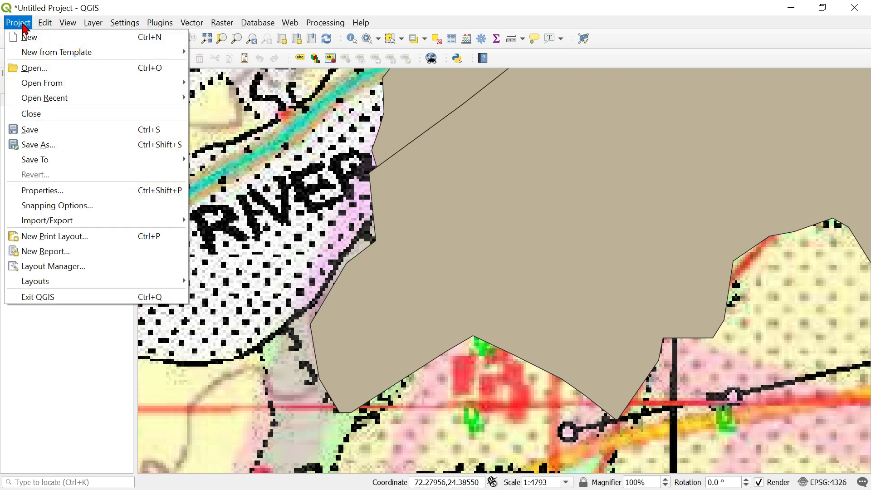
{"action": "left_click", "coordinate": [77, 206]}
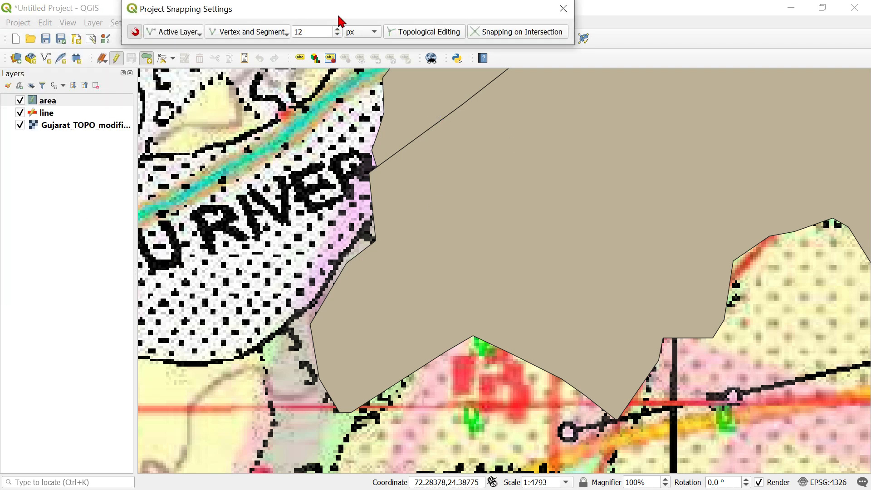
{"action": "left_click_drag", "start_coordinate": [339, 18], "coordinate": [365, 100]}
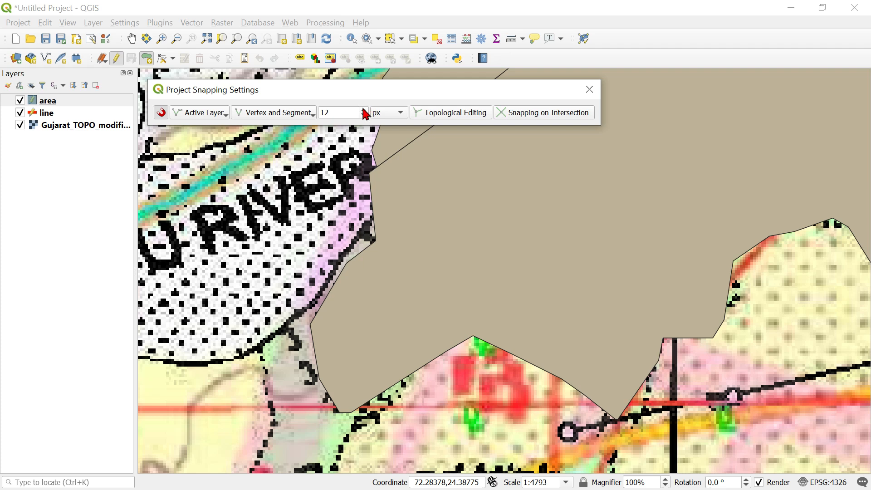
{"action": "left_click", "coordinate": [364, 110]}
{"action": "left_click", "coordinate": [364, 111]}
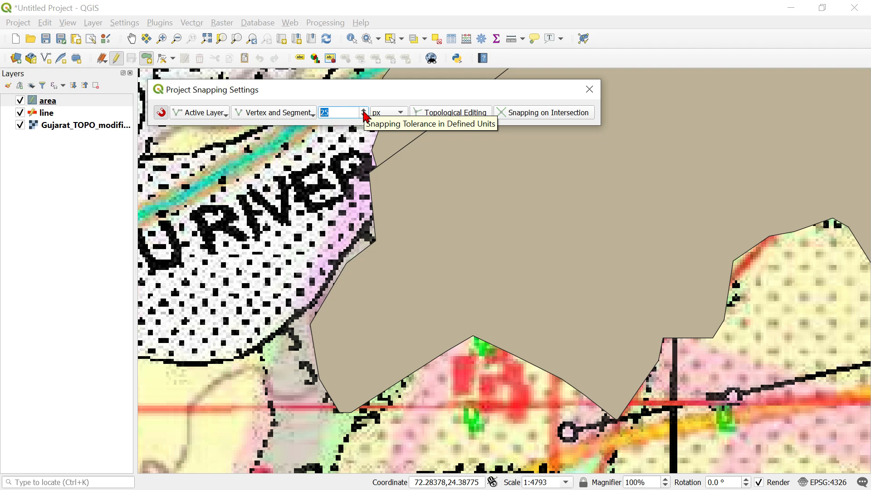
{"action": "left_click", "coordinate": [399, 113]}
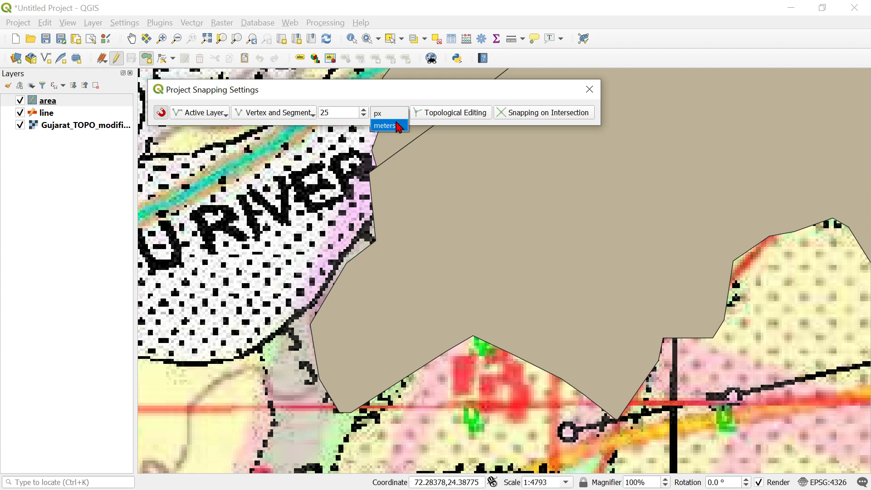
{"action": "left_click", "coordinate": [399, 116]}
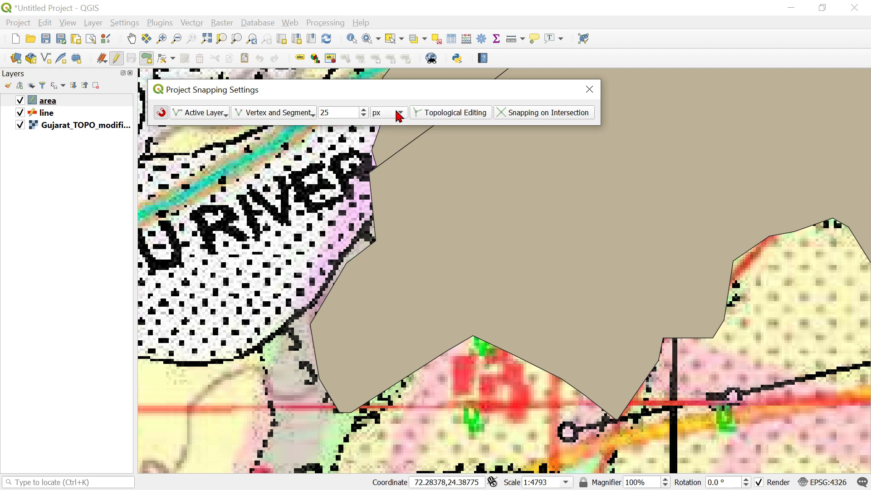
{"action": "left_click", "coordinate": [590, 90]}
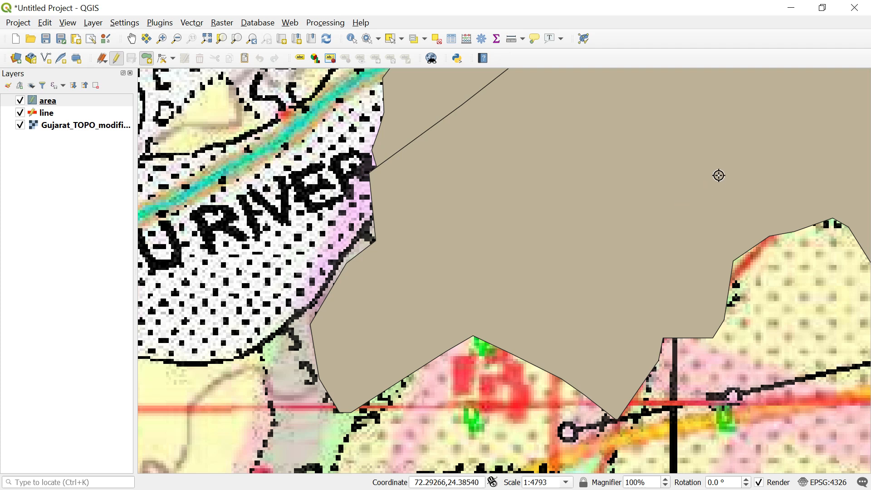
End editing of the line and area layers, leaving line as the active layer.
{"action": "left_click", "coordinate": [73, 114]}
{"action": "left_click", "coordinate": [116, 59]}
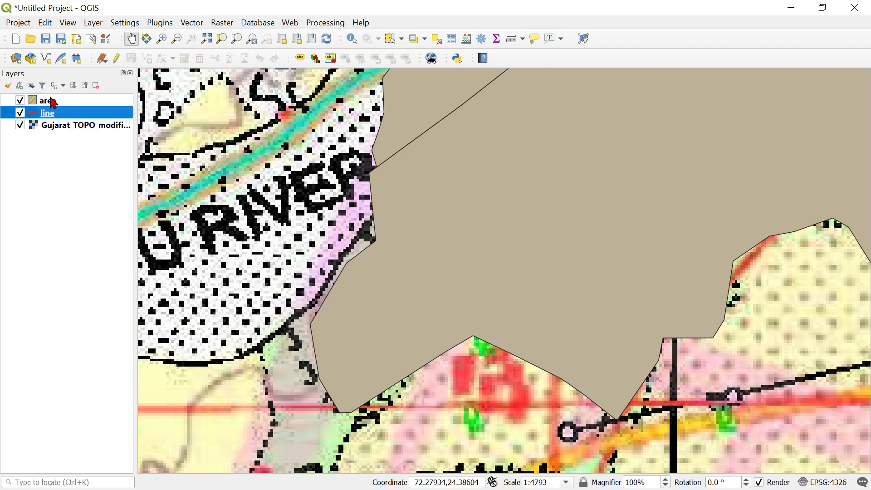
{"action": "left_click", "coordinate": [50, 101]}
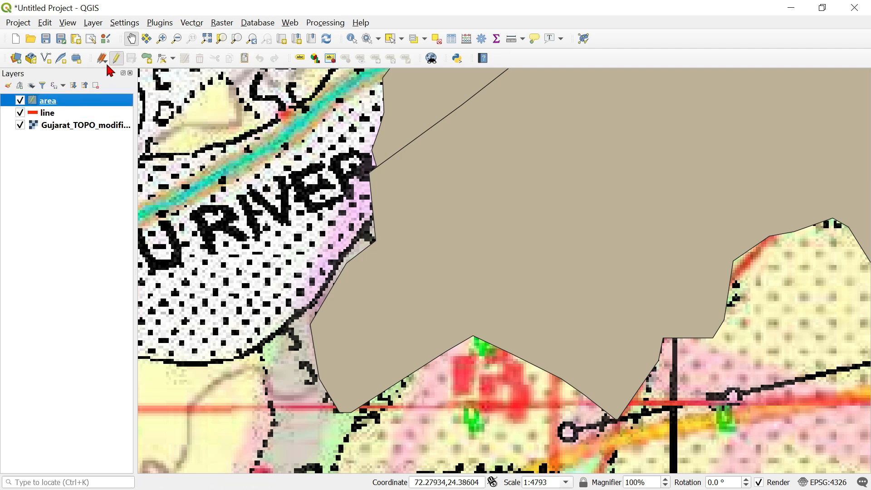
{"action": "left_click", "coordinate": [78, 116]}
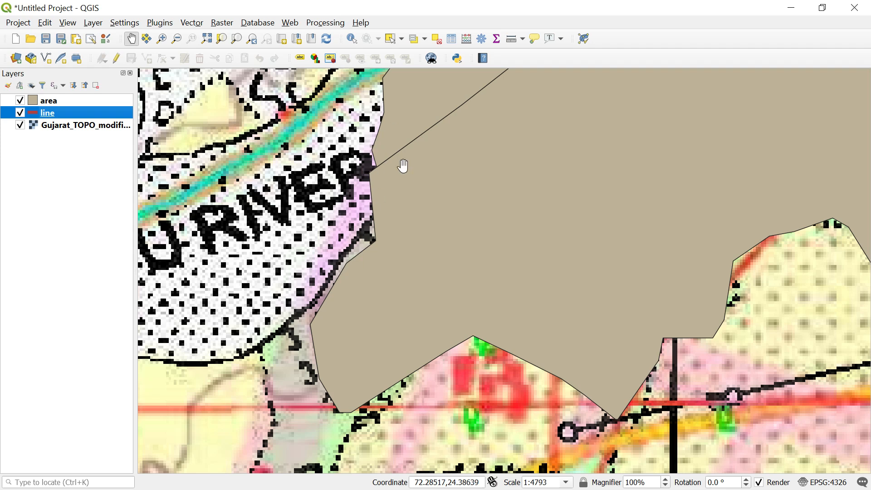